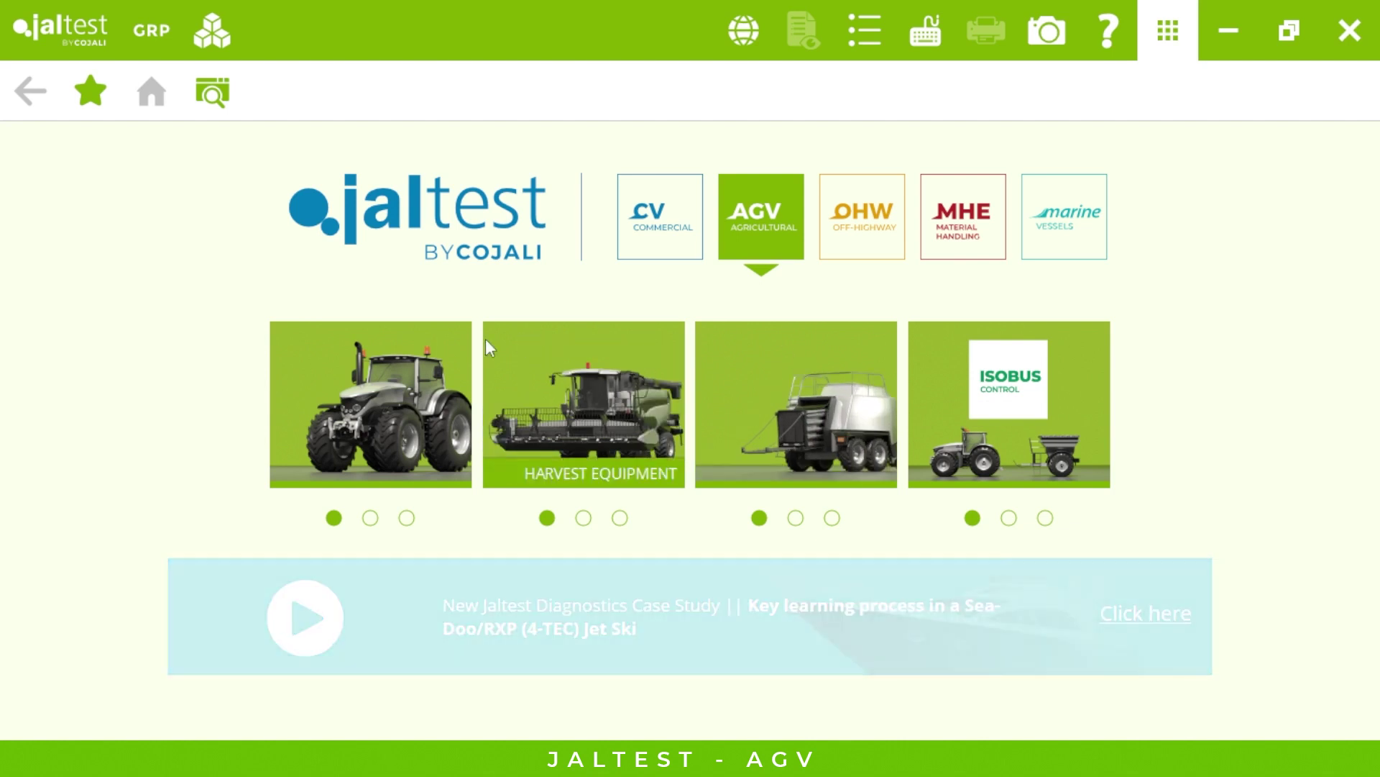
Browse the New Holland tractor models, then return to the tractor brand list.
click(396, 381)
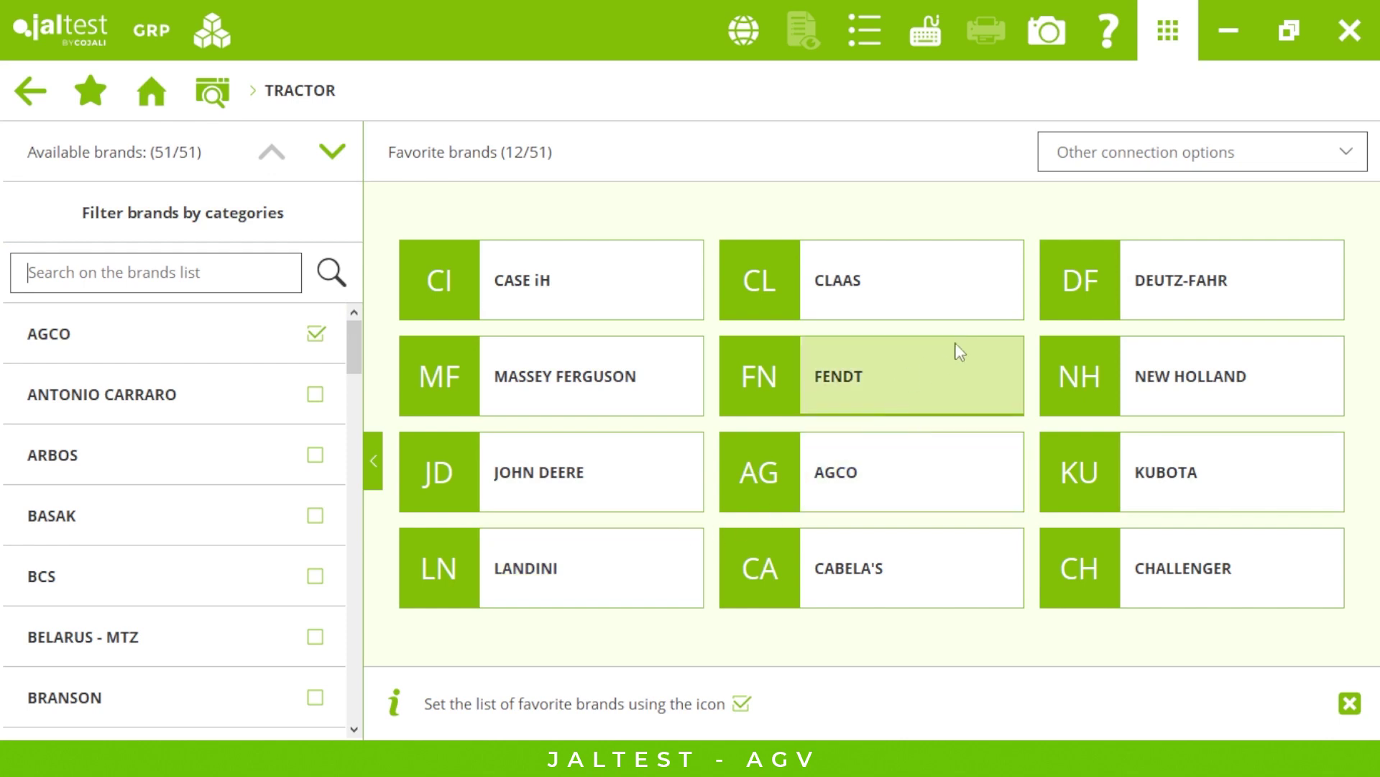
click(1129, 367)
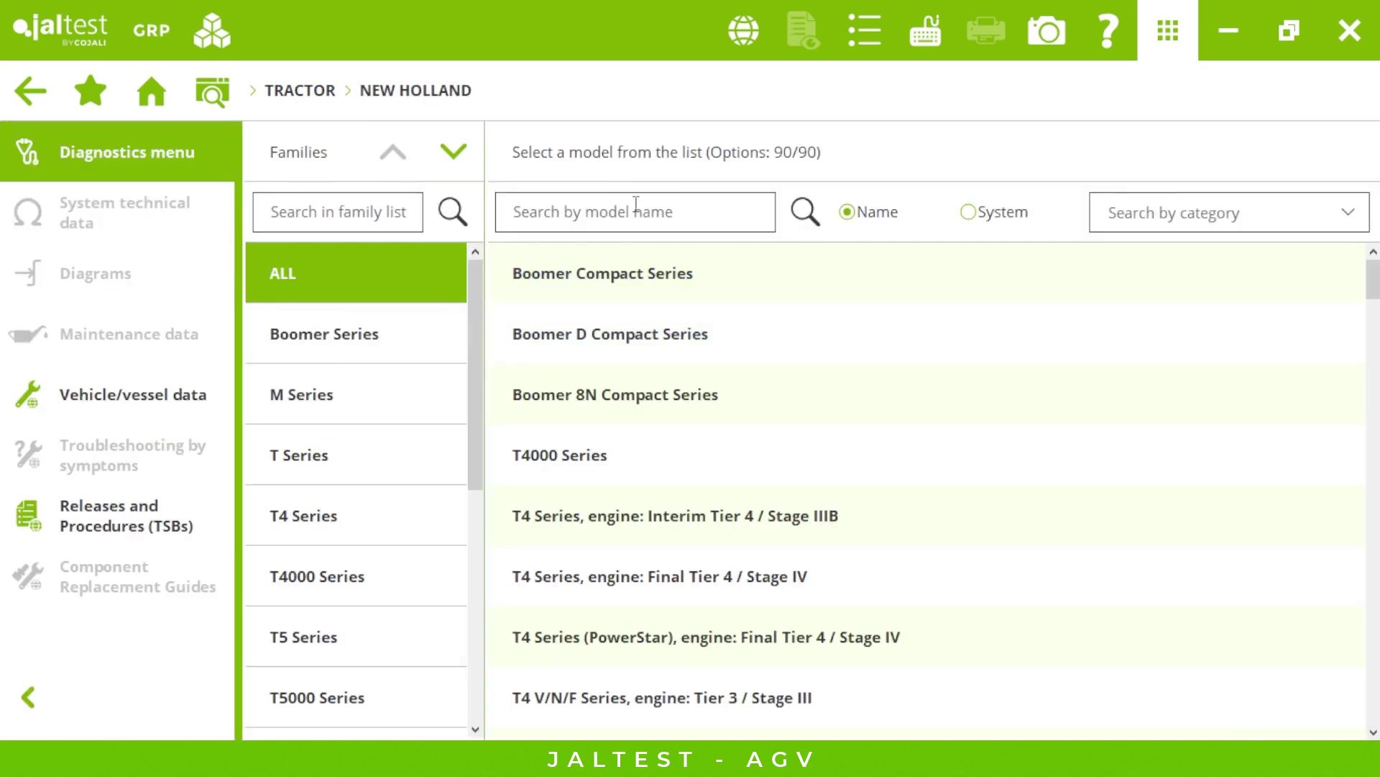
click(979, 215)
click(32, 84)
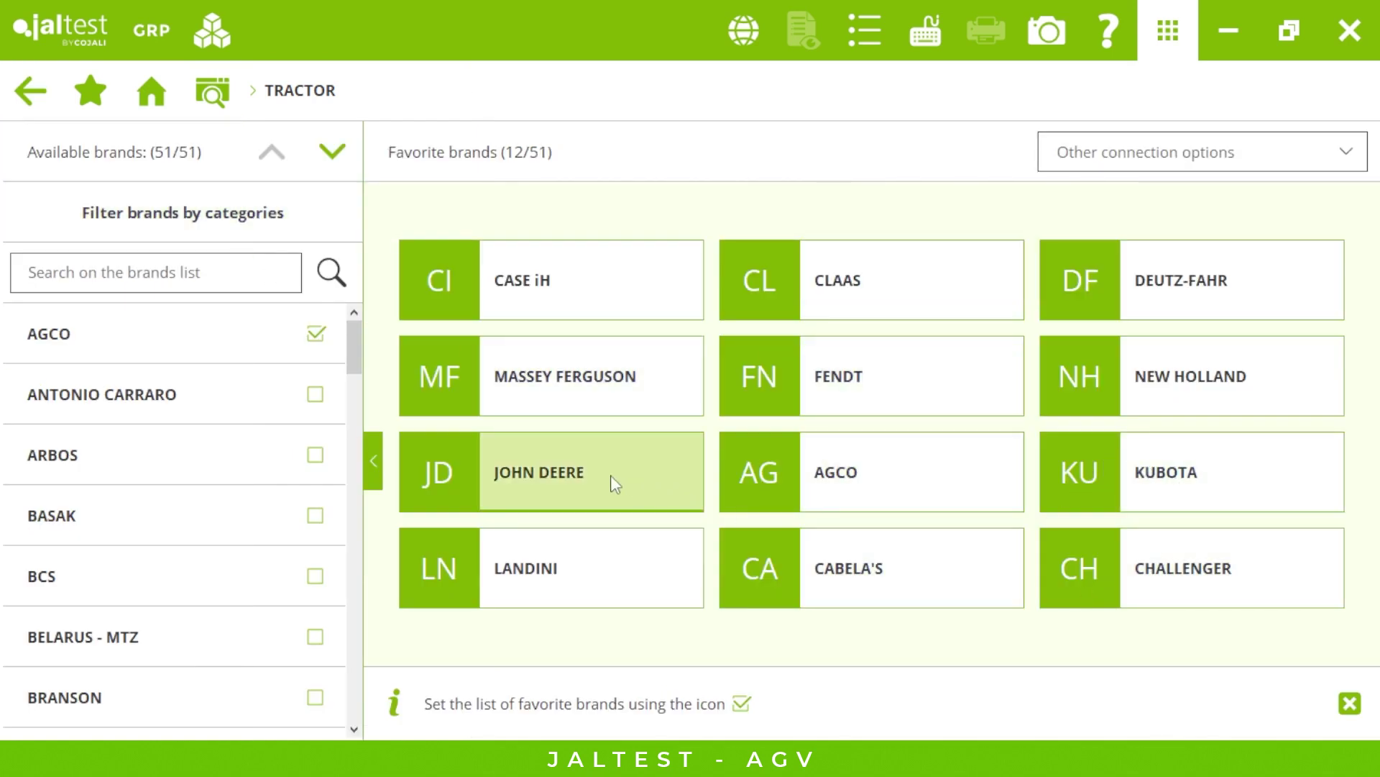
Choose John Deere, filter to the 6 Series family, and select the 6R Series.
click(550, 481)
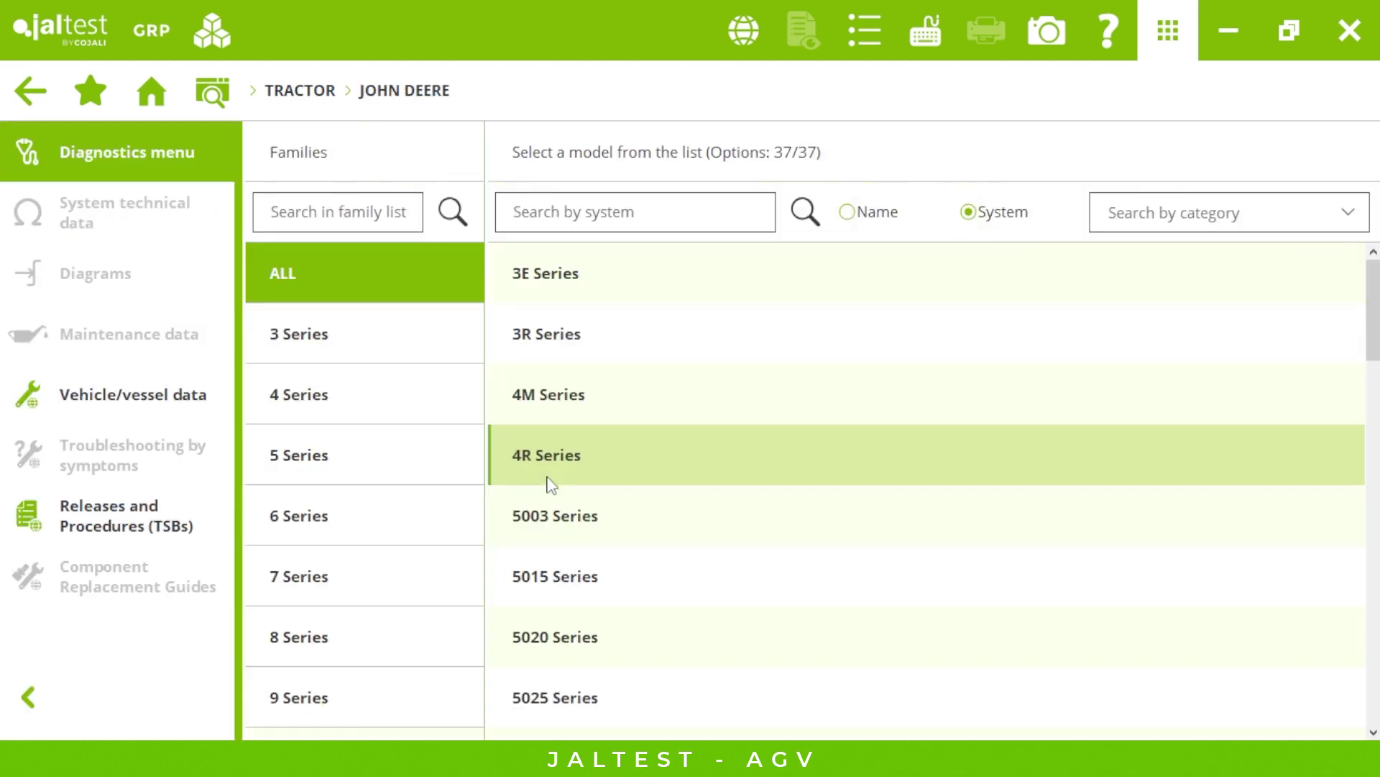
click(370, 532)
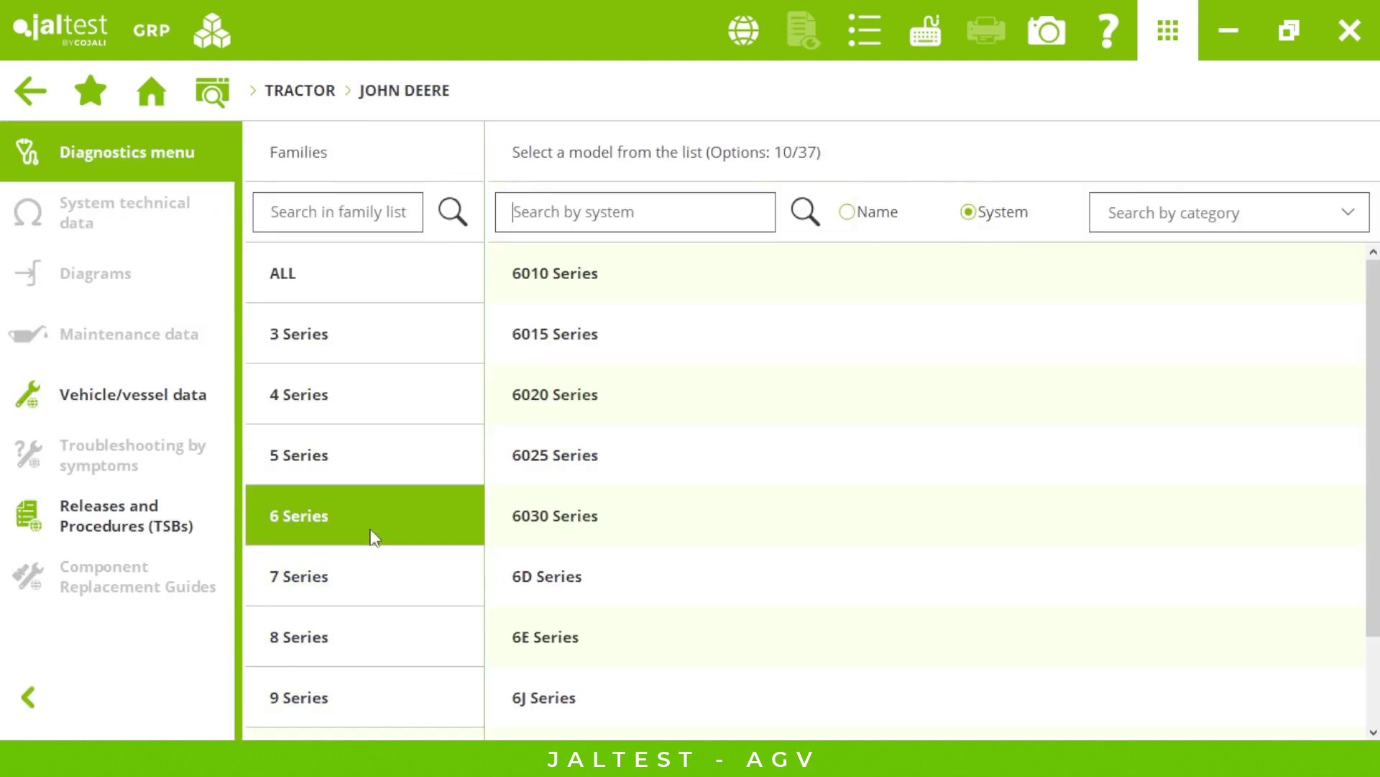
scroll(773, 691, down, 2)
click(770, 696)
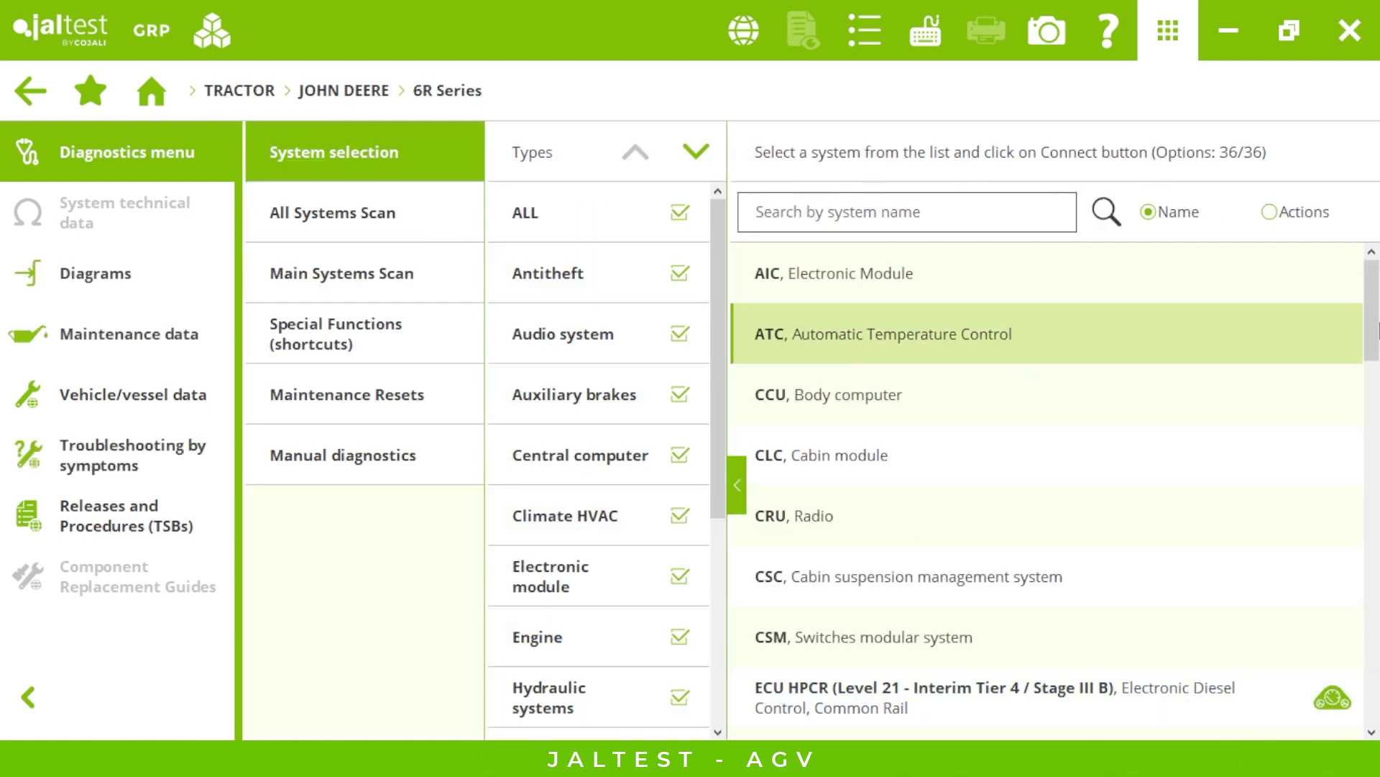
Select All Systems Scan for the 6R Series tractor.
mouse_move(1379, 332)
mouse_down()
mouse_move(1379, 656)
mouse_move(1372, 344)
mouse_up()
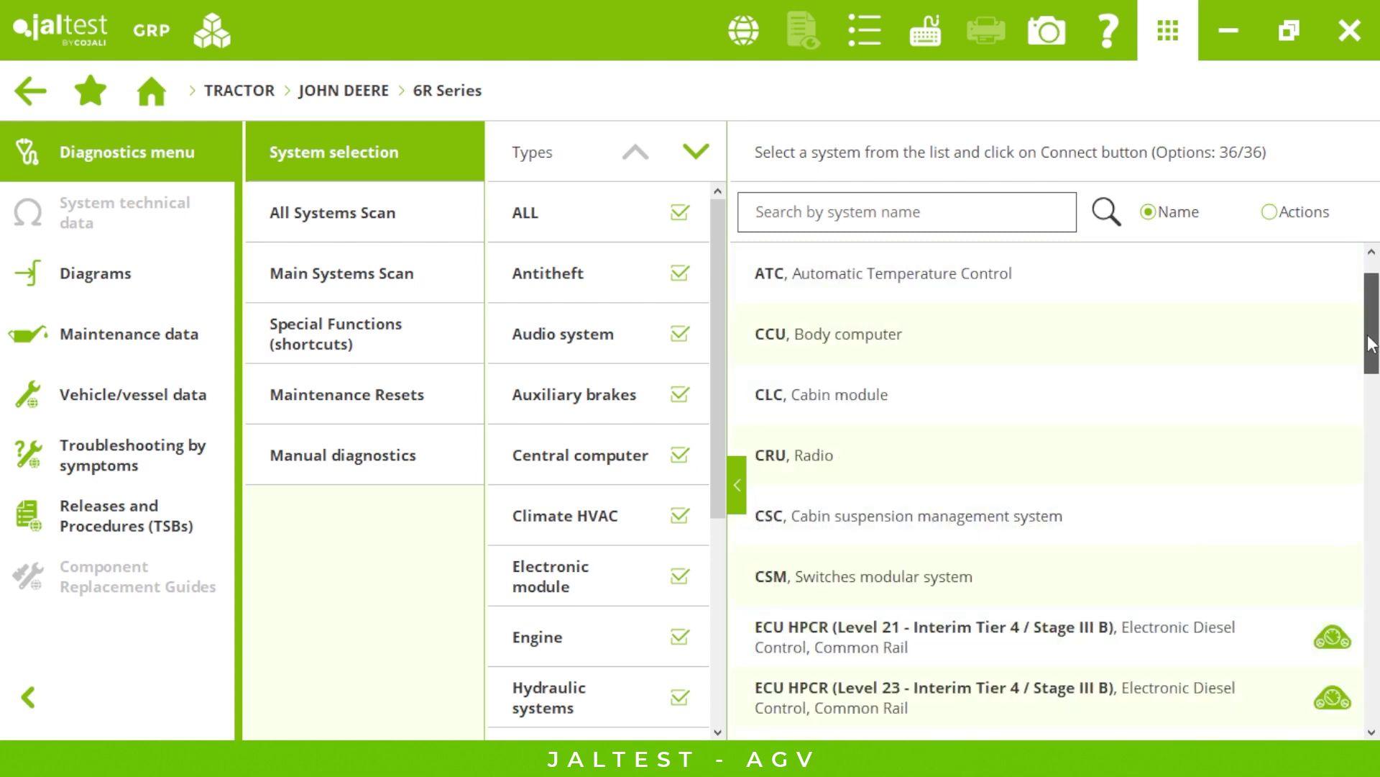
click(1161, 455)
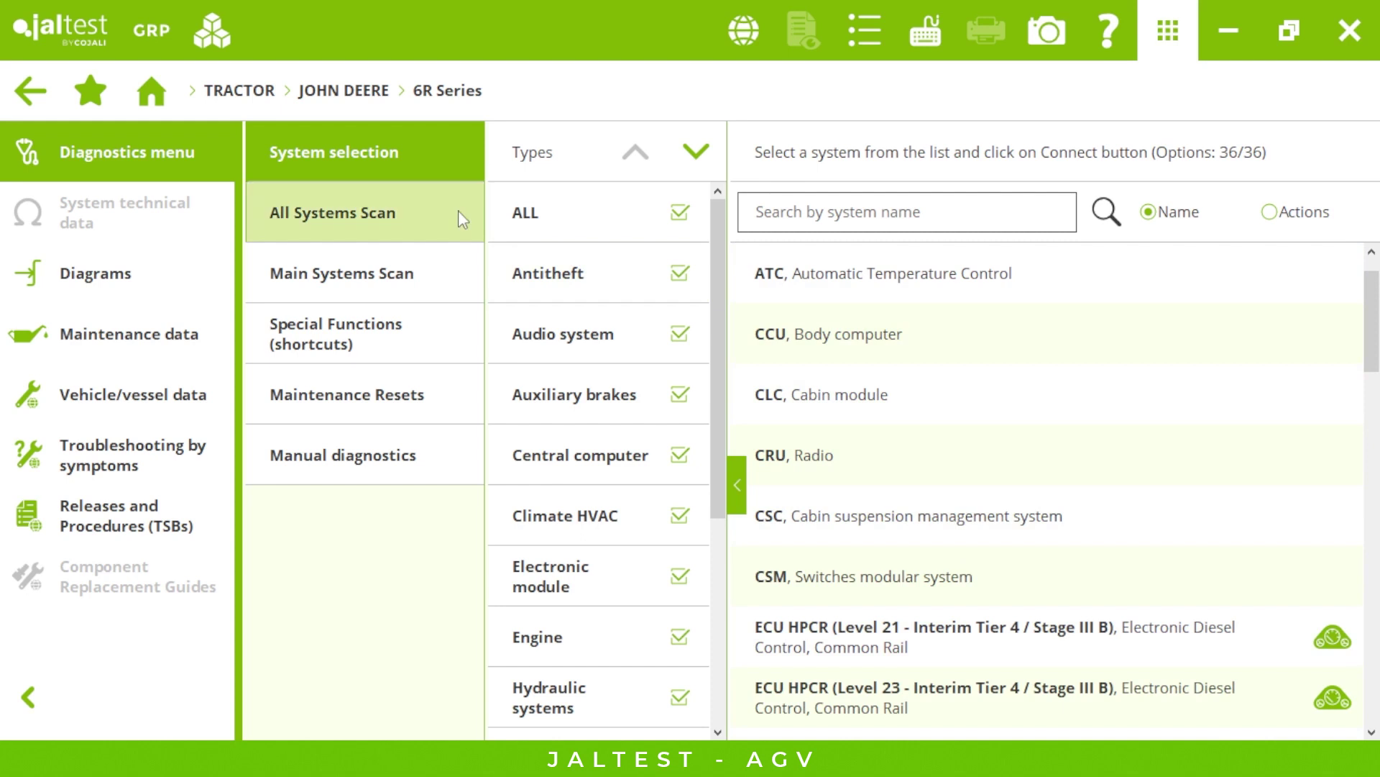
click(353, 216)
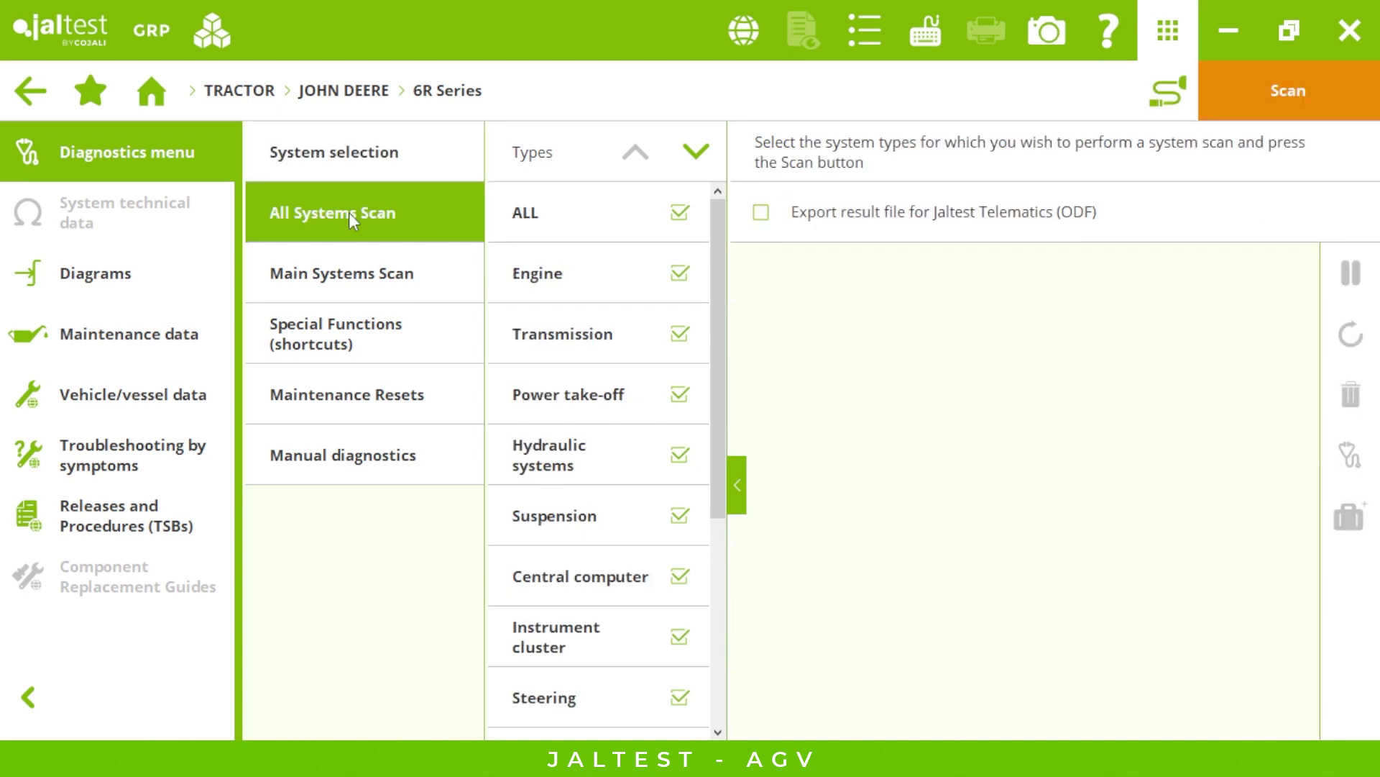
Review the diagnosis connector location photos and start the scan.
click(1165, 96)
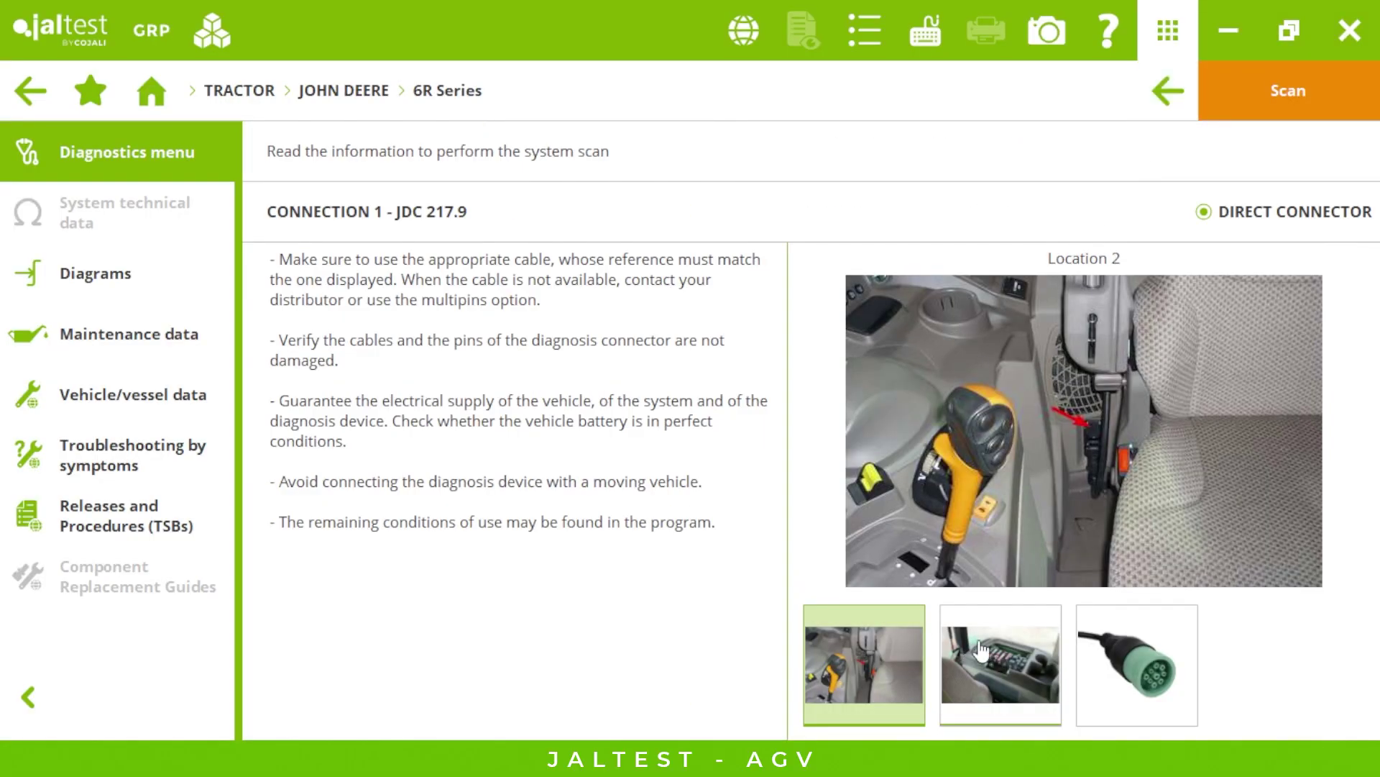
click(981, 649)
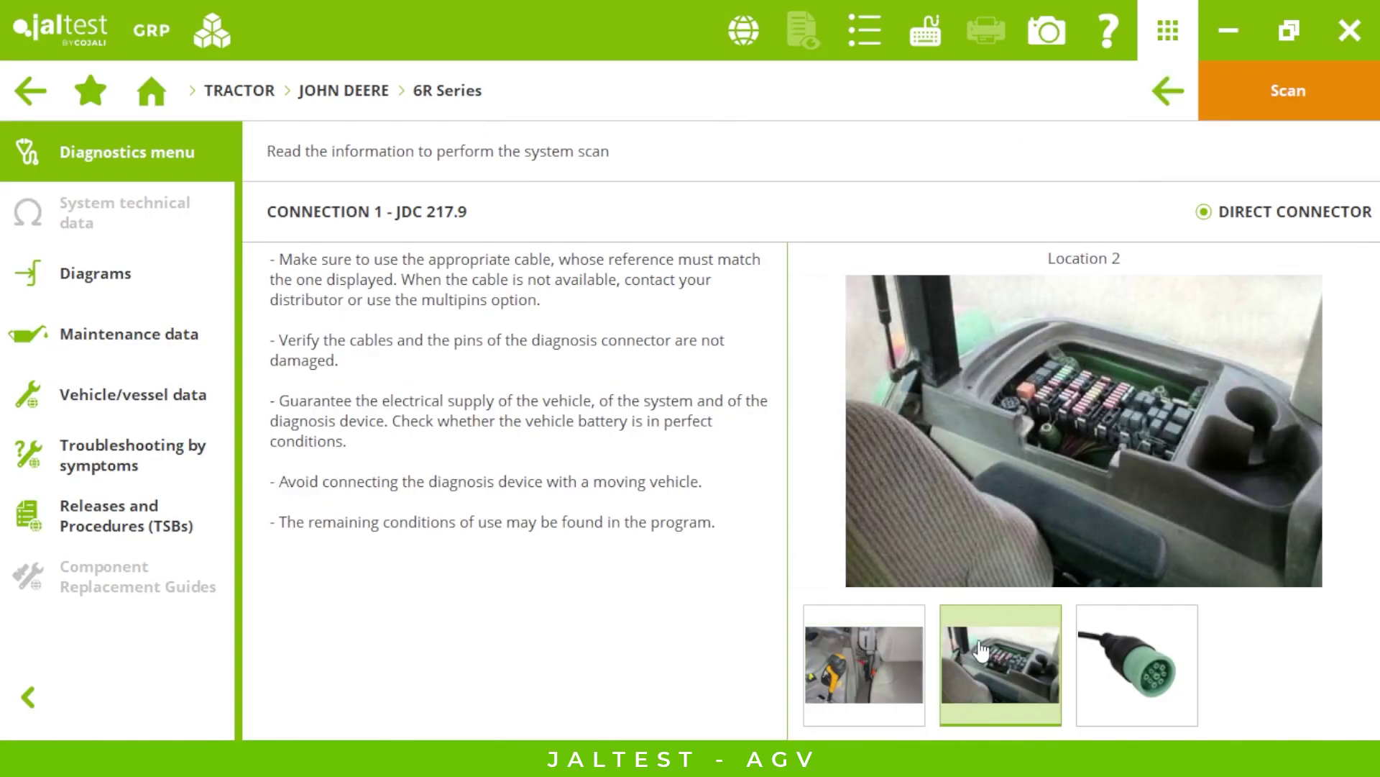
click(1150, 662)
click(1275, 108)
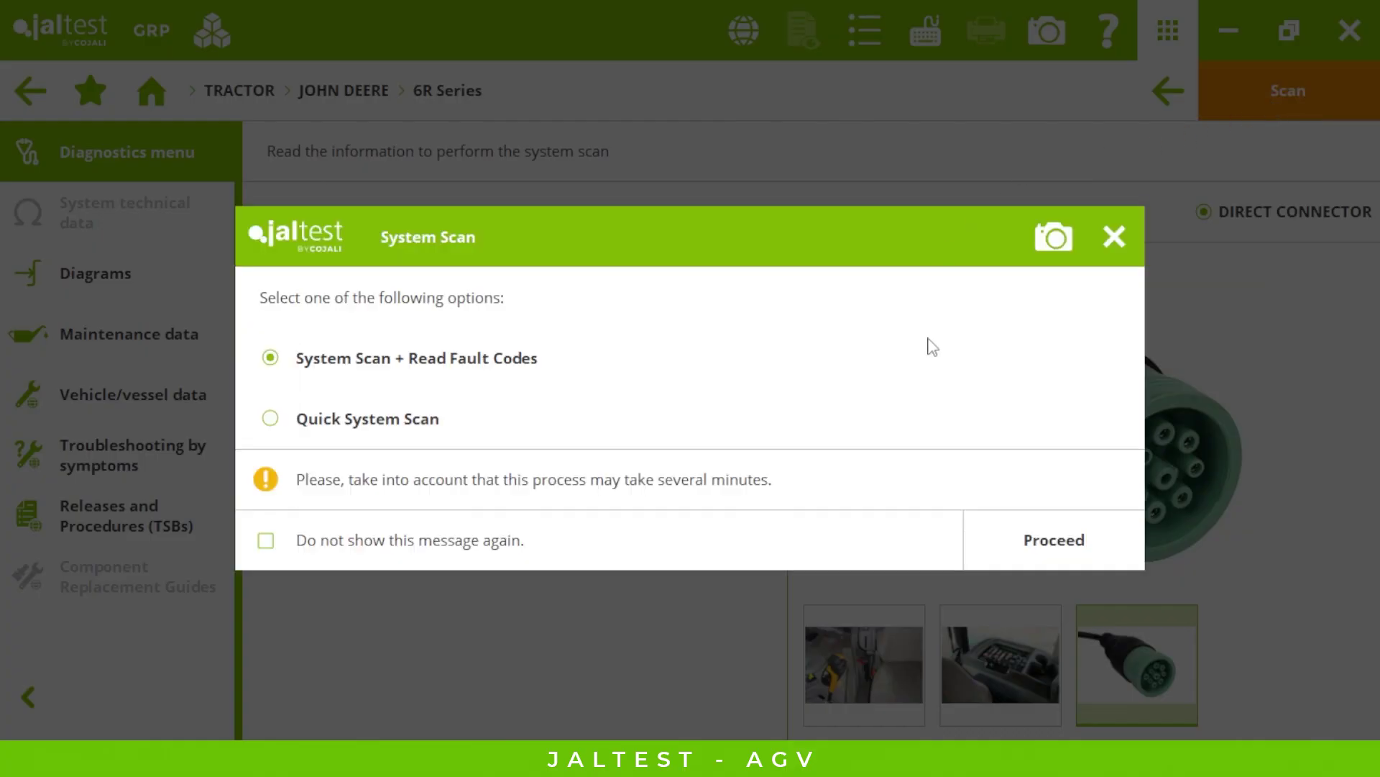
Run System Scan + Read Fault Codes so it detects all 26 systems.
click(1031, 532)
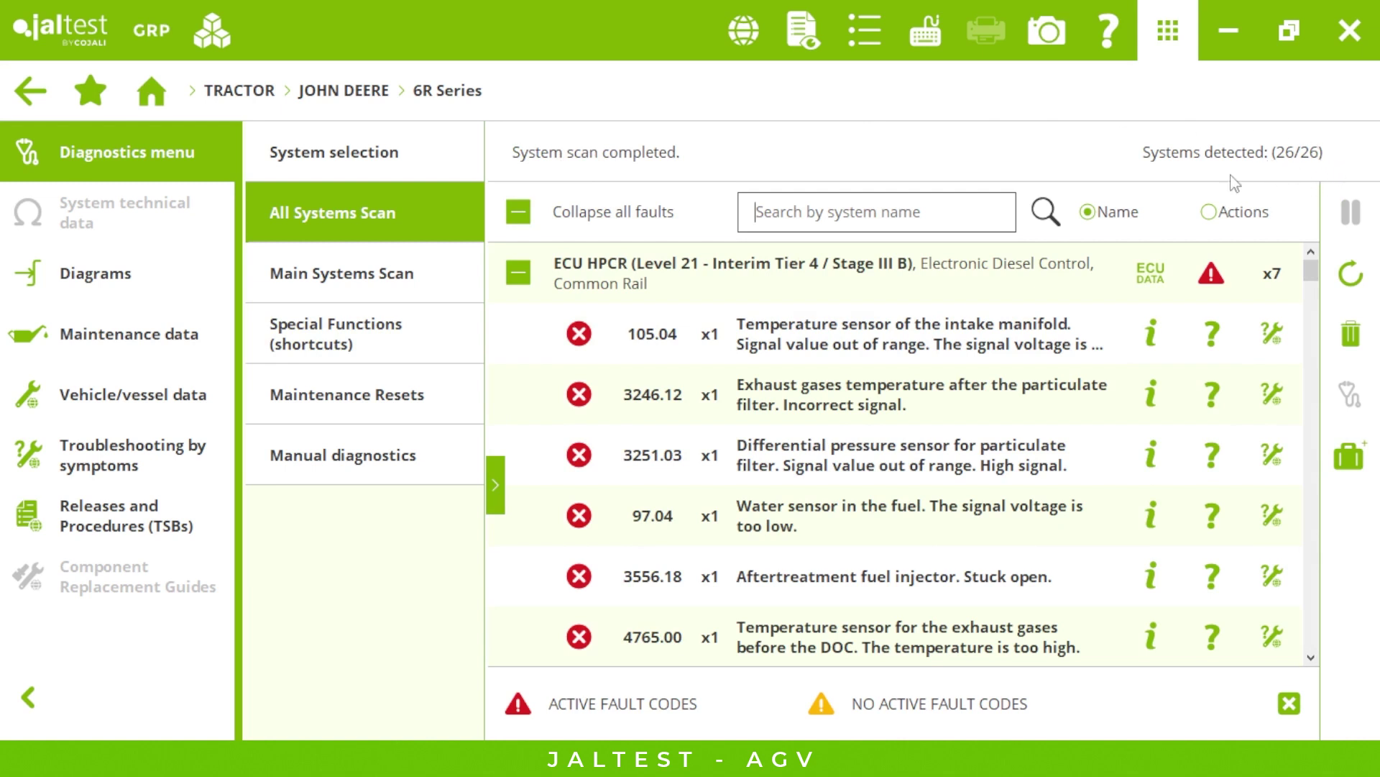
Collapse and re-expand all system faults, then connect to the ECU HPCR unit.
click(514, 220)
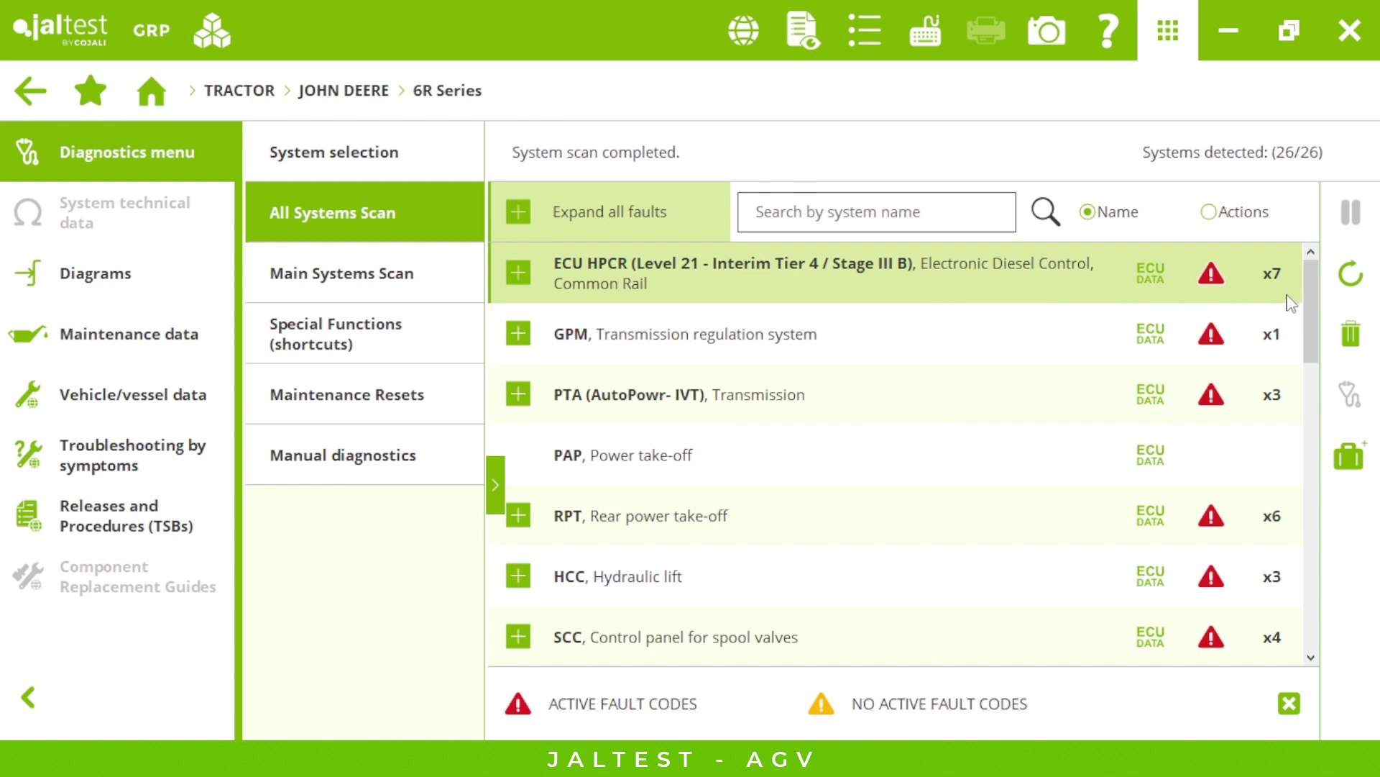
mouse_move(1310, 288)
mouse_down()
mouse_move(1357, 425)
mouse_move(1310, 568)
mouse_move(1310, 296)
mouse_up()
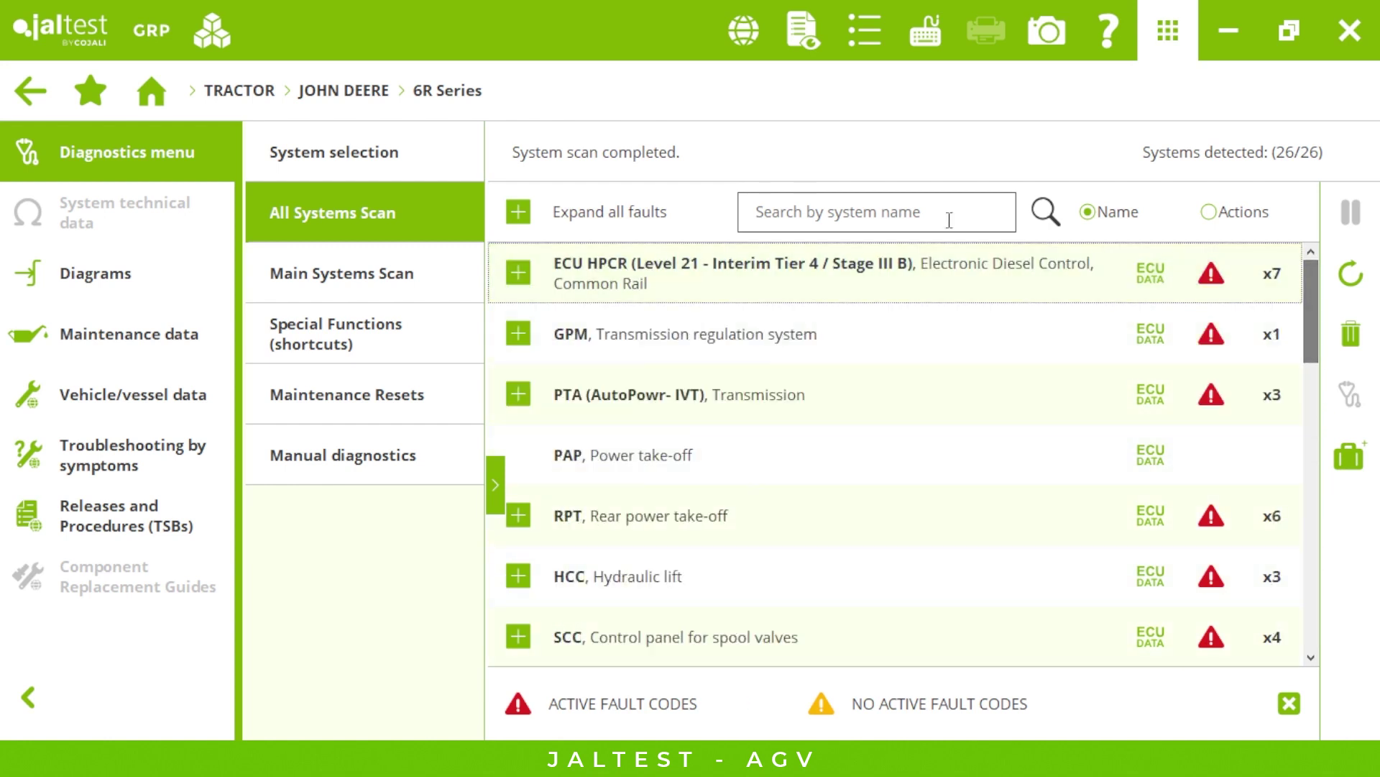
click(516, 214)
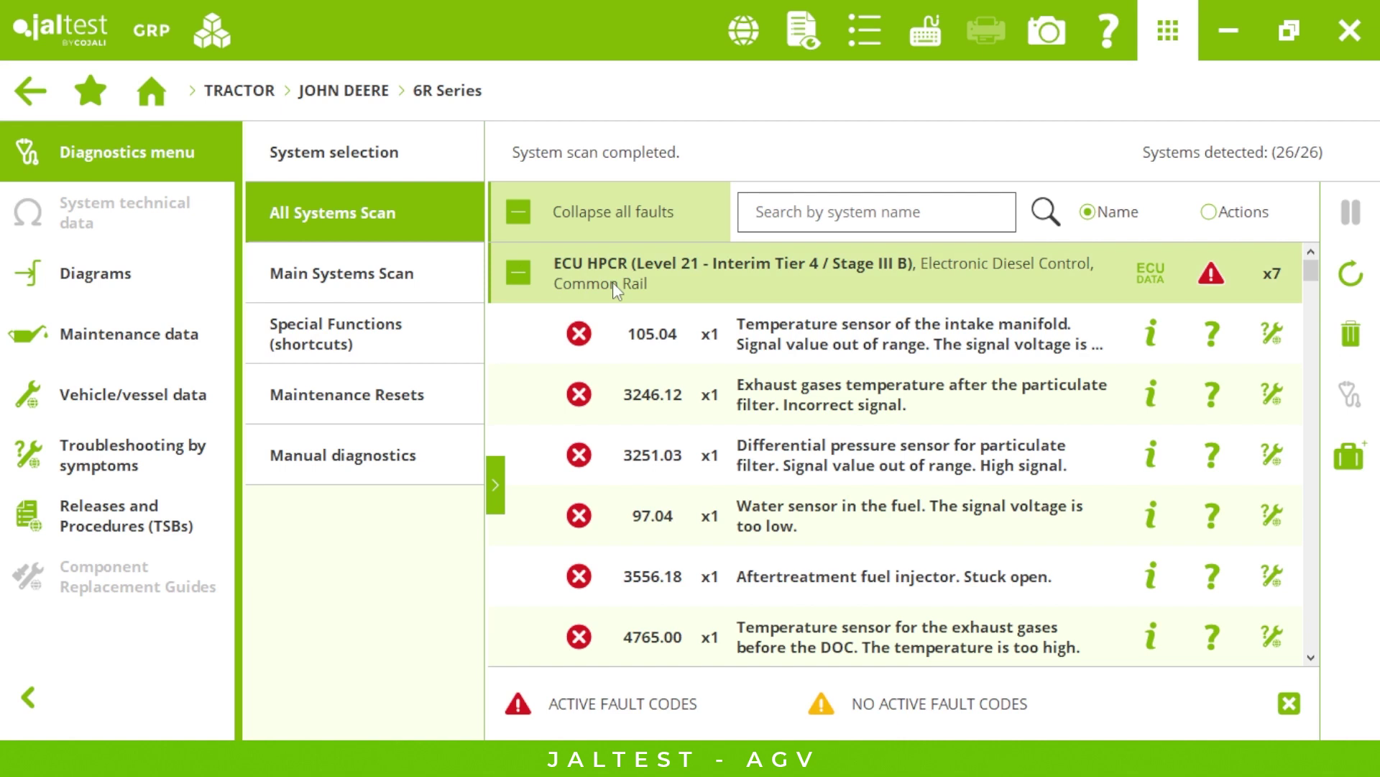
click(834, 287)
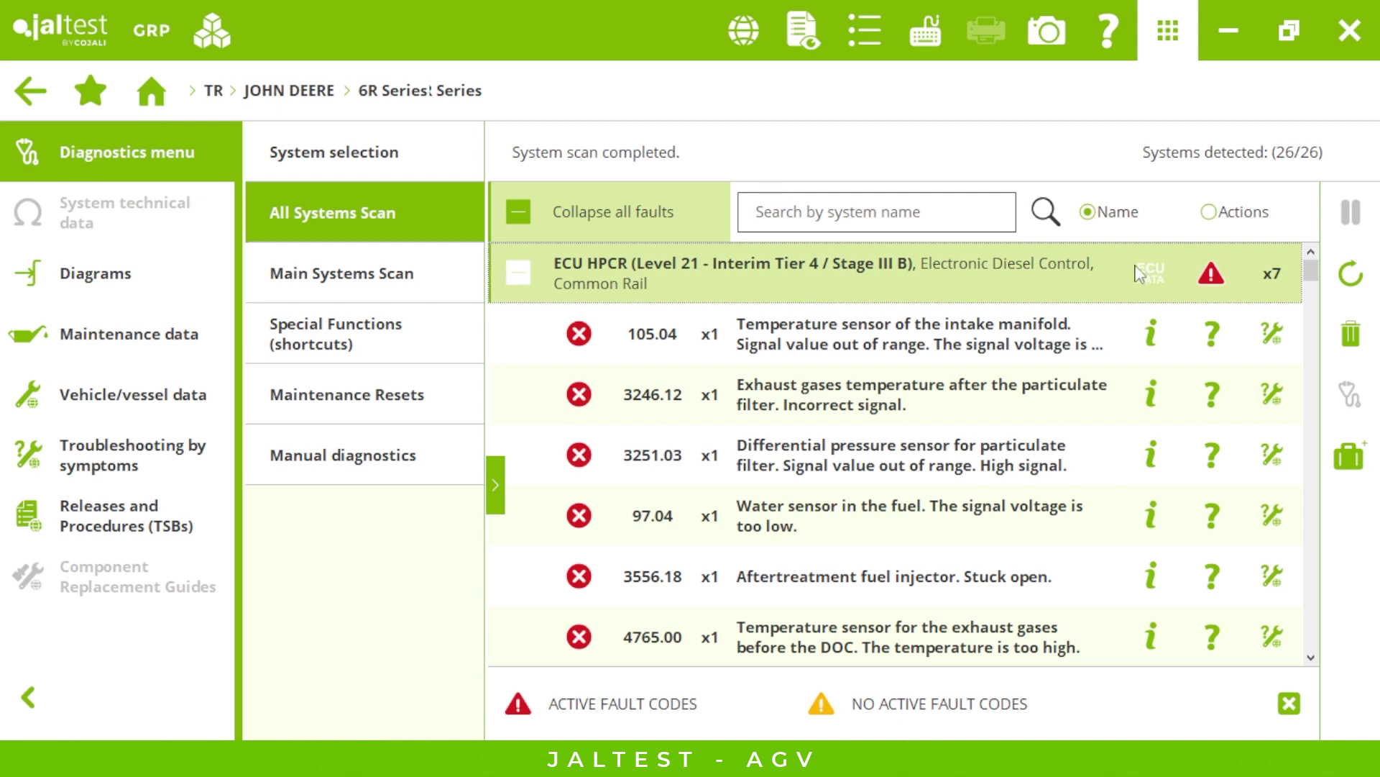
click(1289, 97)
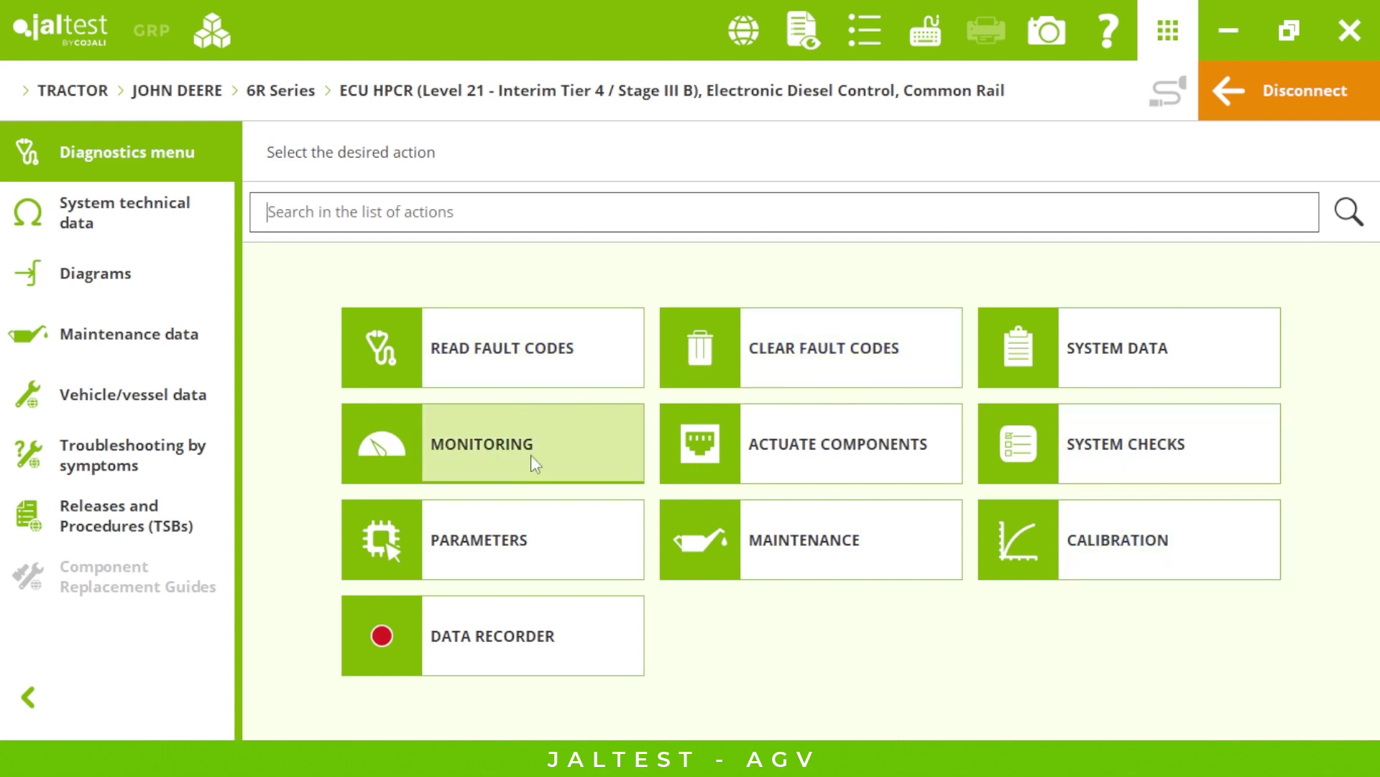
Read the ECU HPCR fault codes from memory and open the freeze frame for fault 105.04.
click(502, 371)
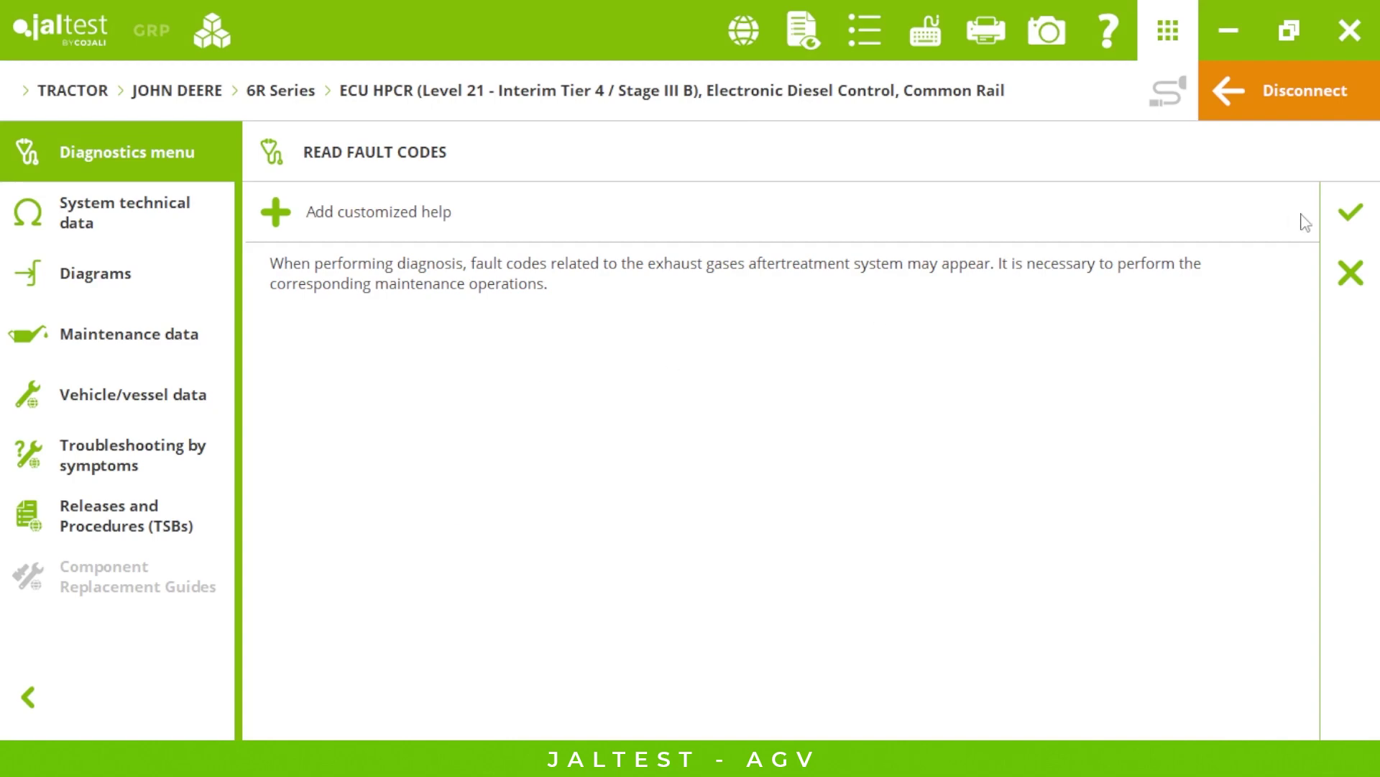
click(1344, 213)
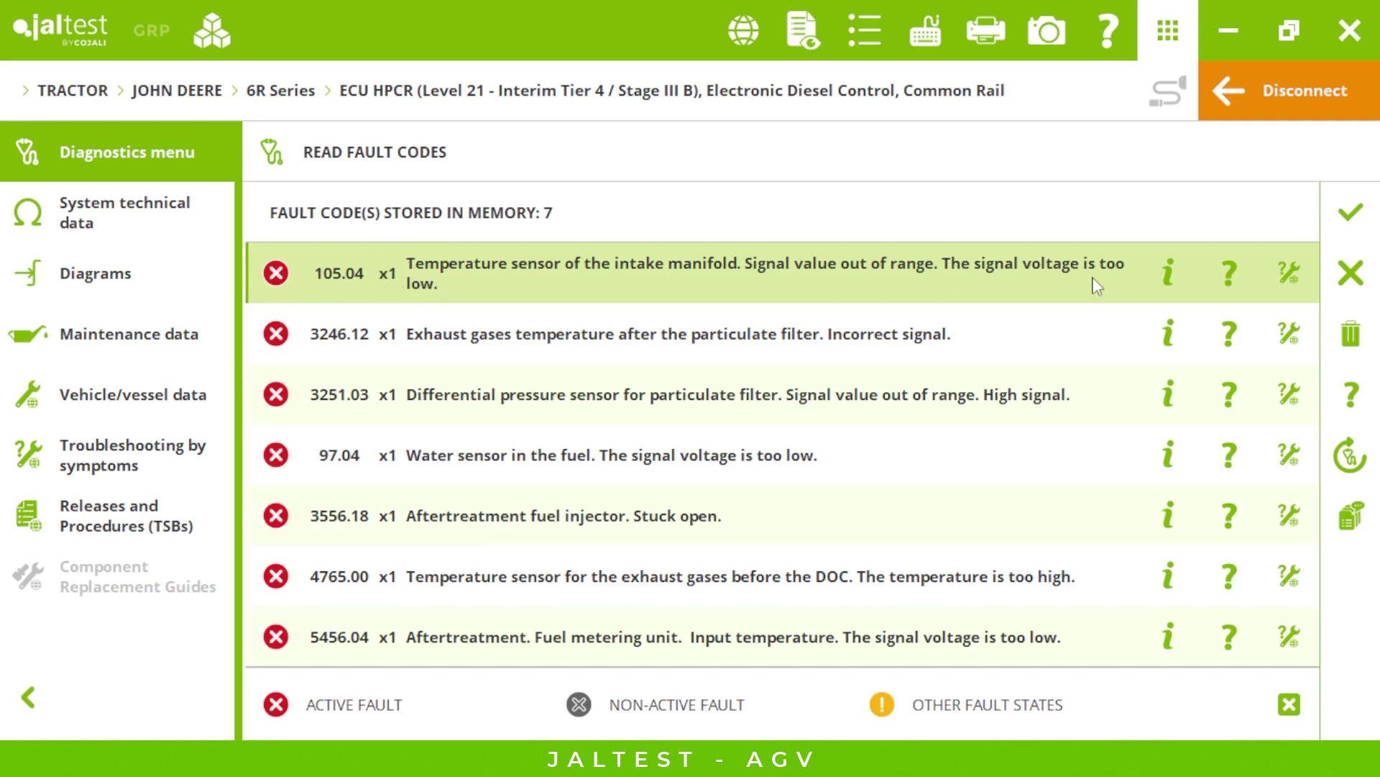
click(1168, 276)
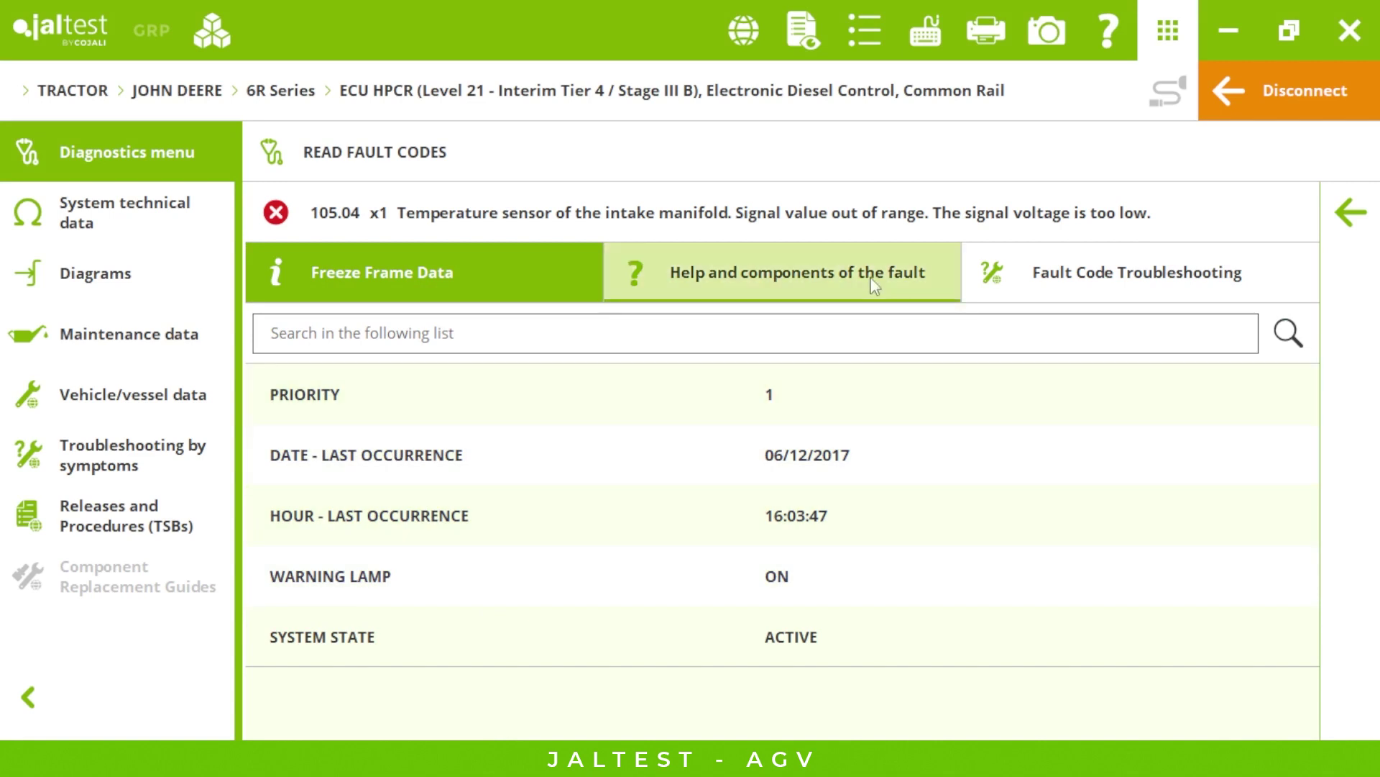
click(870, 274)
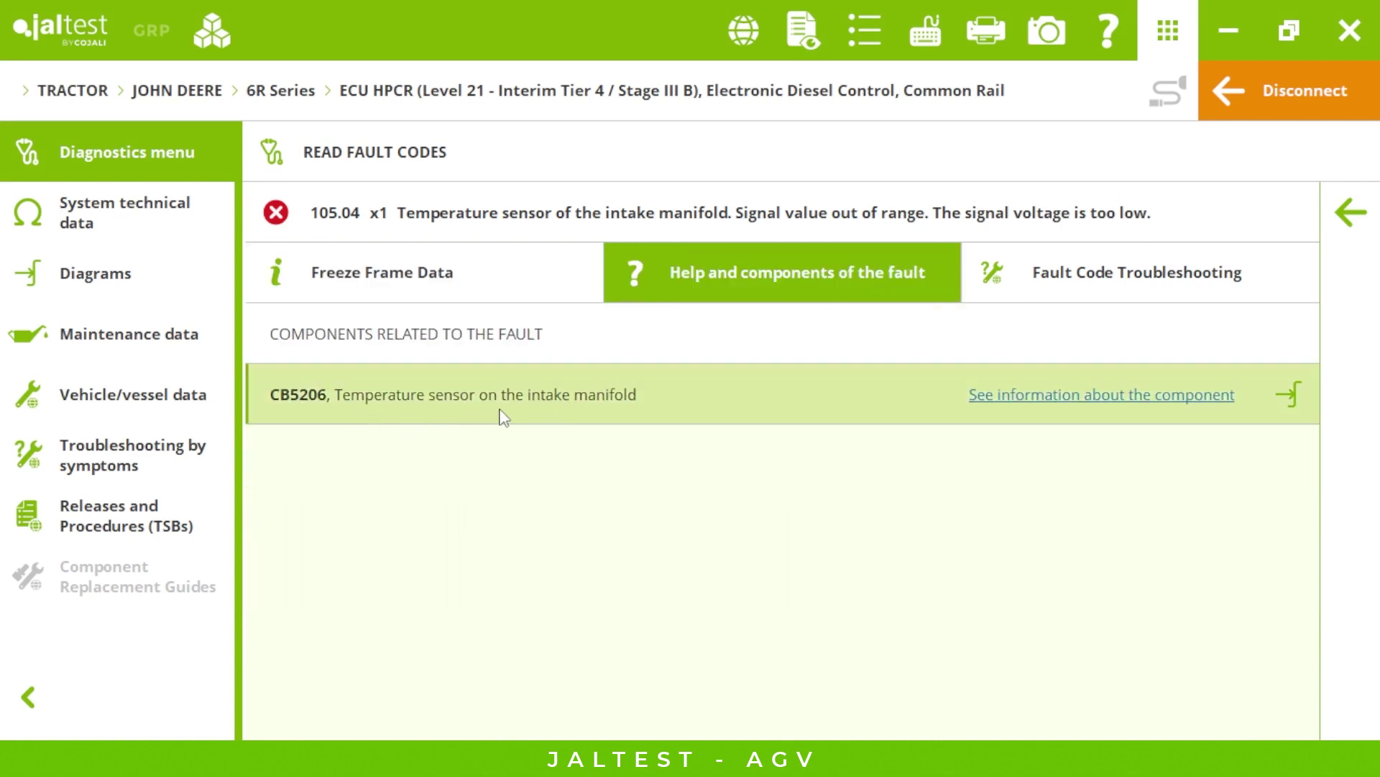
click(1033, 404)
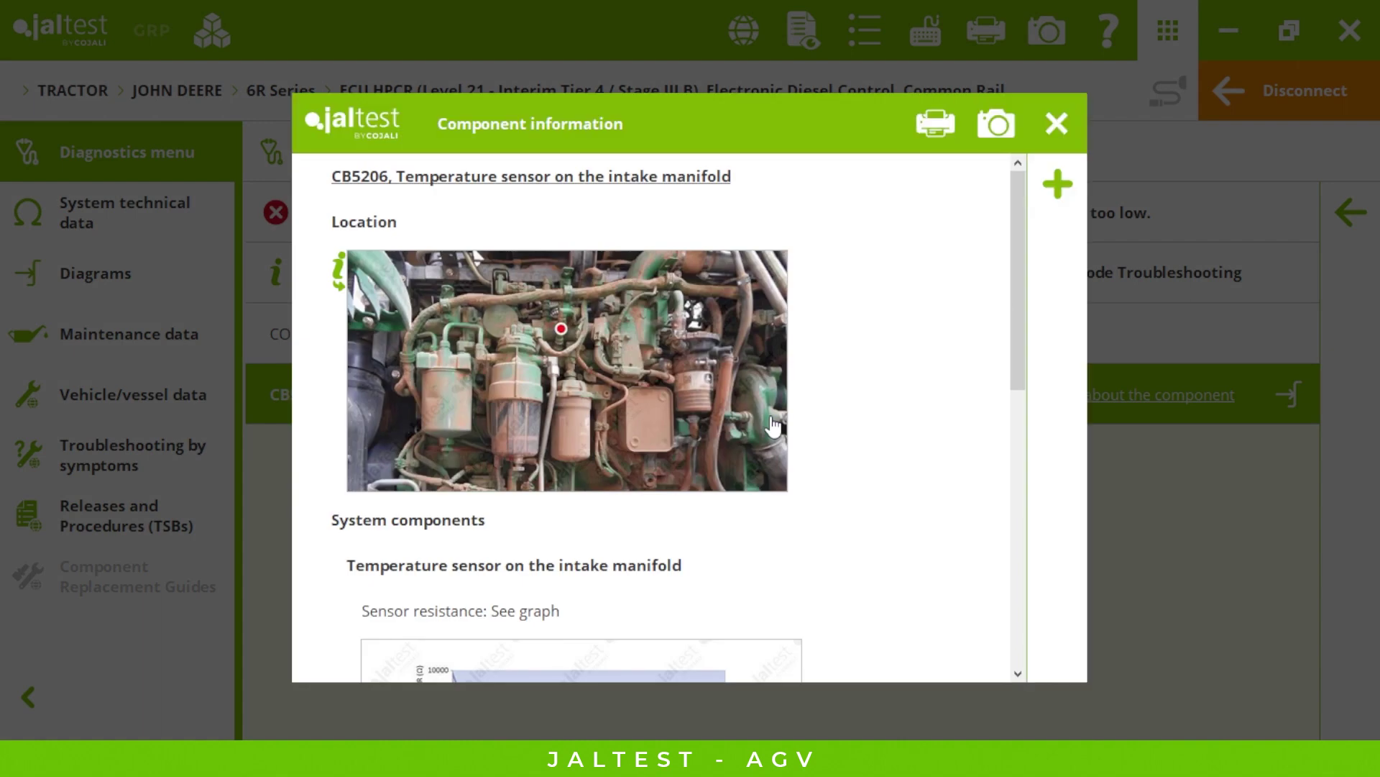
click(491, 352)
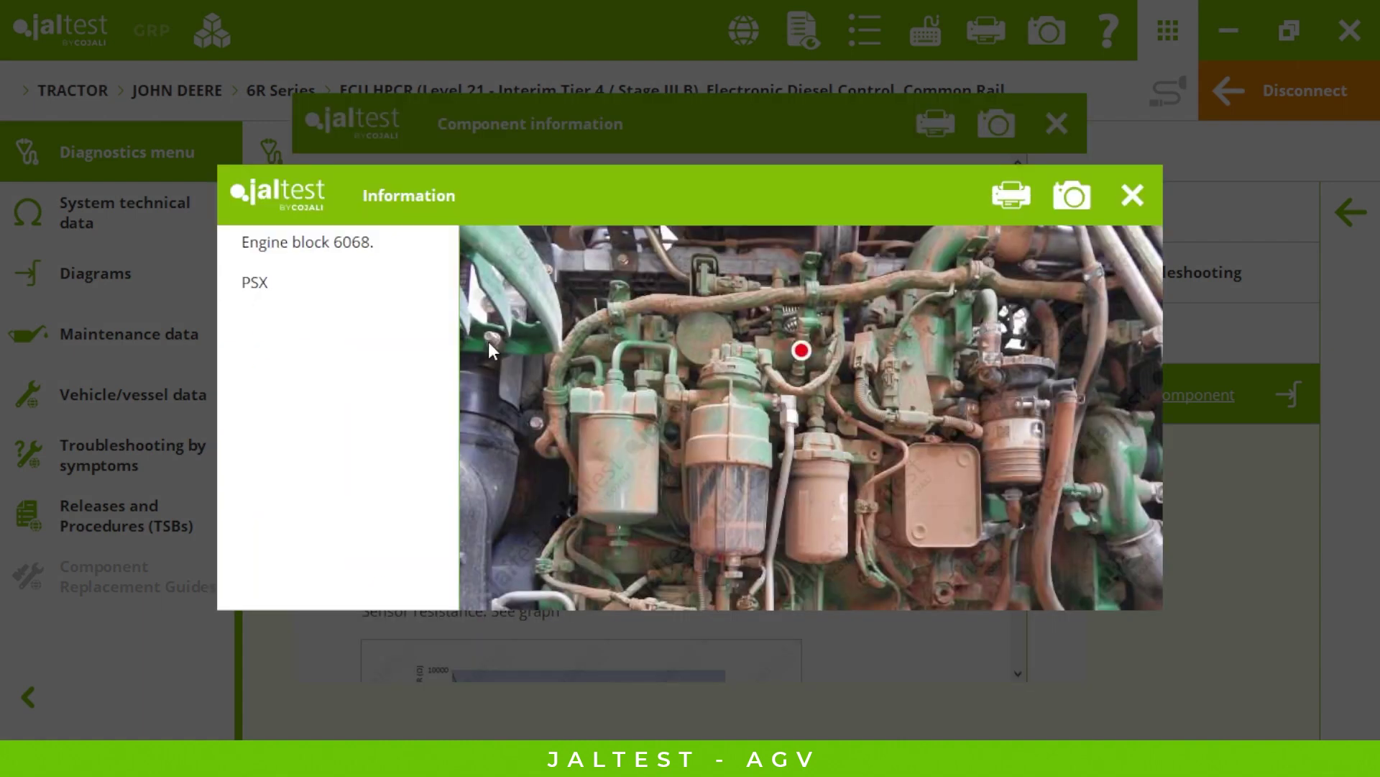
click(1127, 201)
drag(1021, 248, 1021, 486)
click(773, 546)
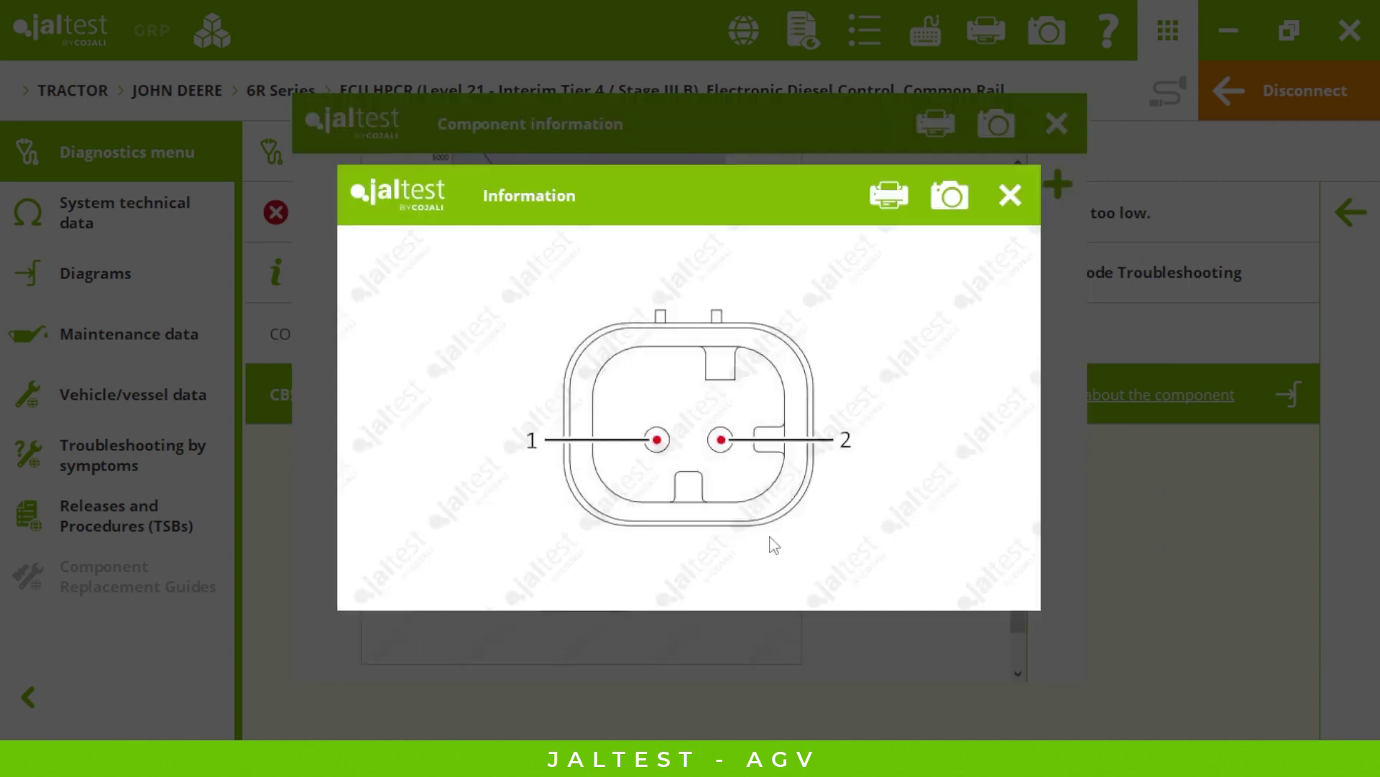
click(1016, 194)
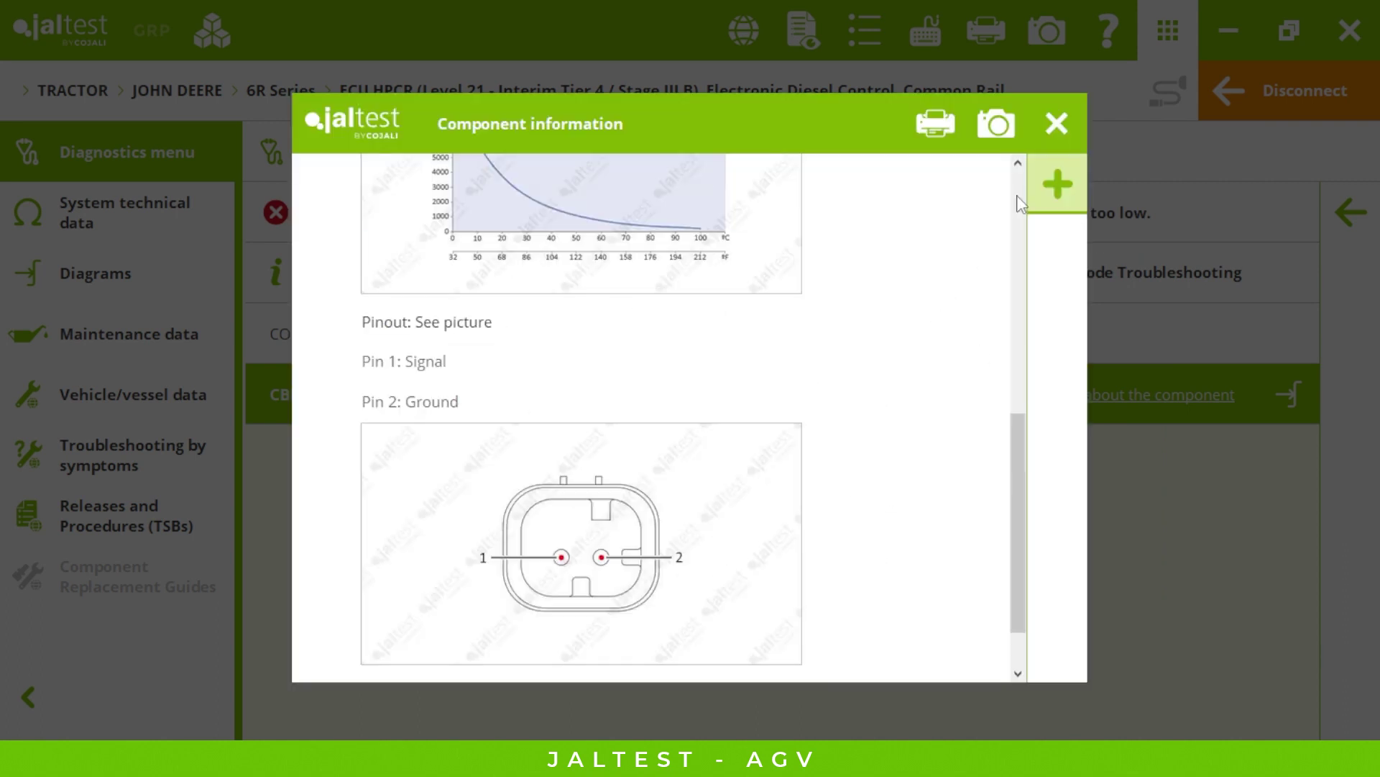
click(1065, 126)
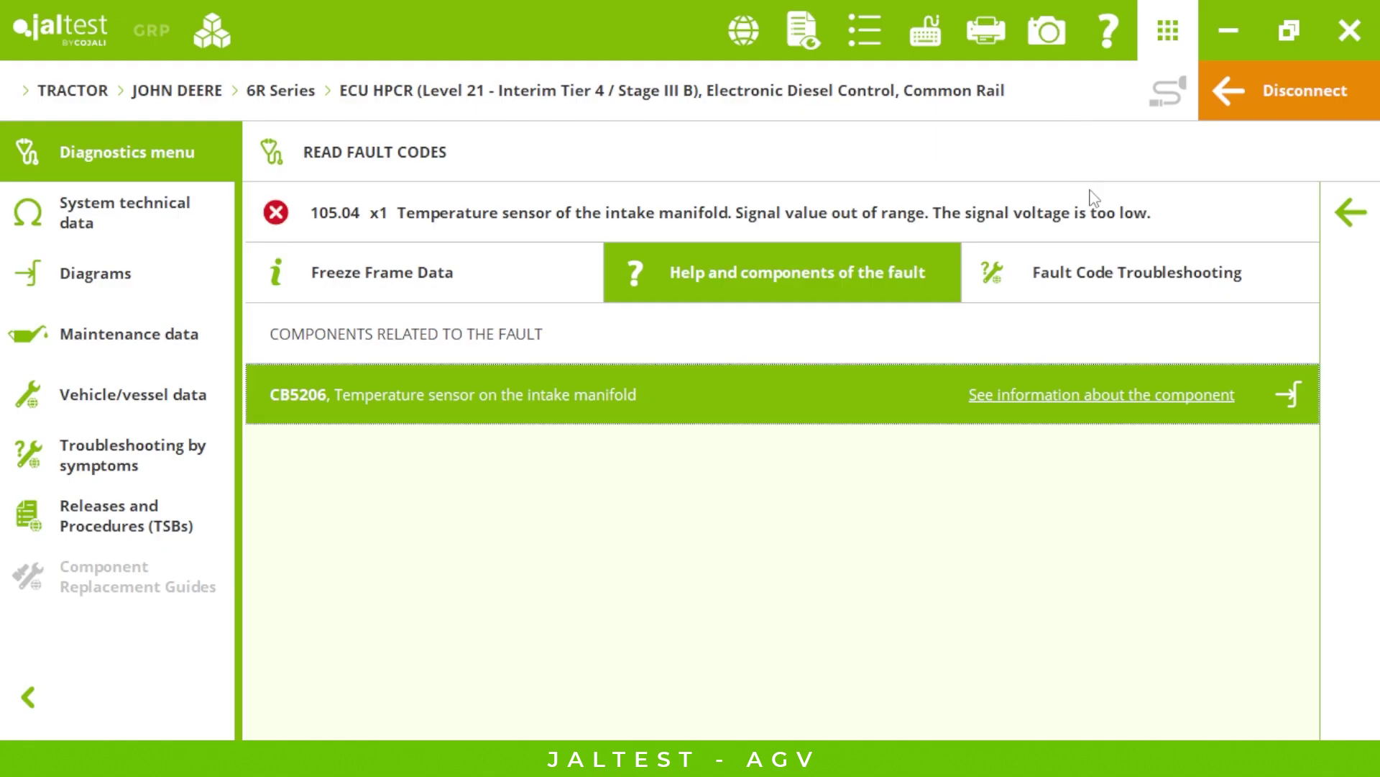
Jump to sensor CB5206 in the wiring diagrams and highlight the CA1 control unit.
click(1298, 402)
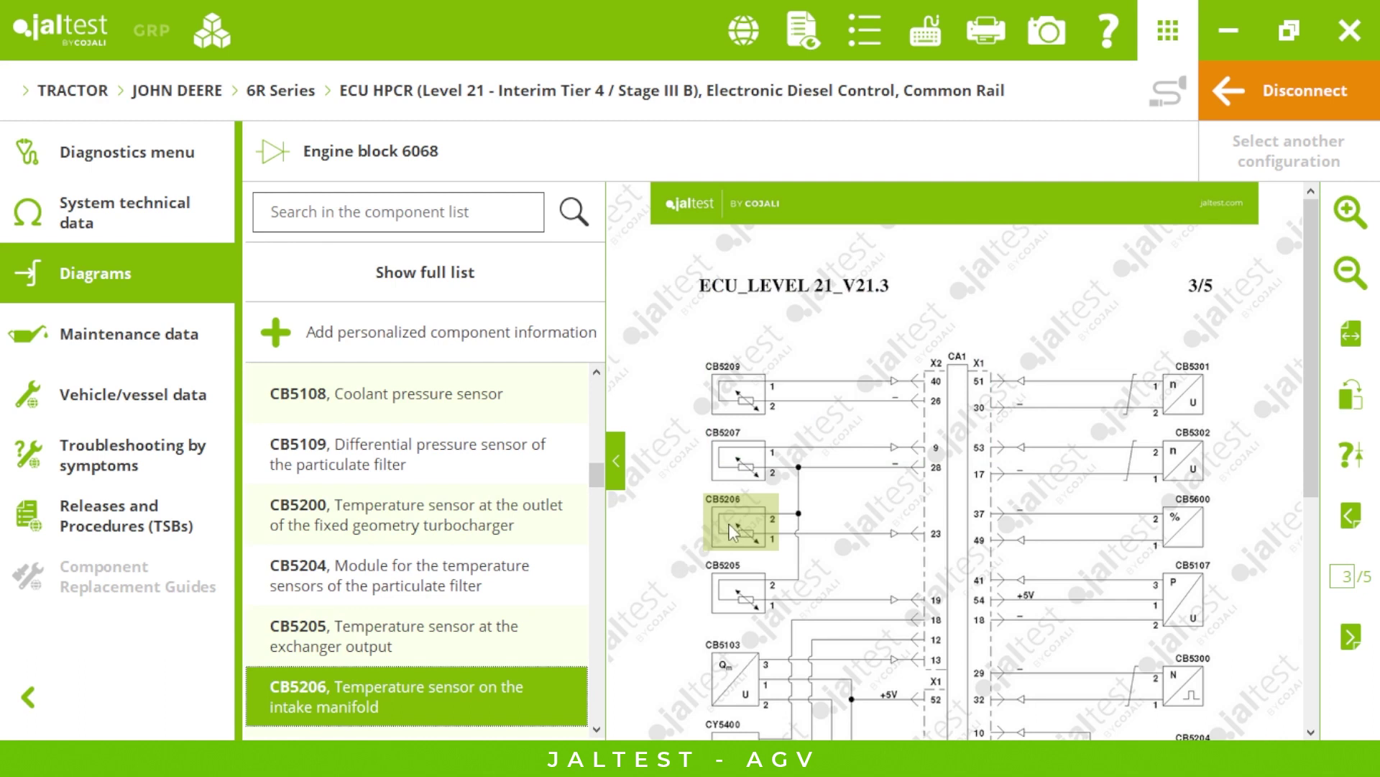
mouse_move(730, 524)
mouse_move(757, 543)
scroll(758, 539, down, 3)
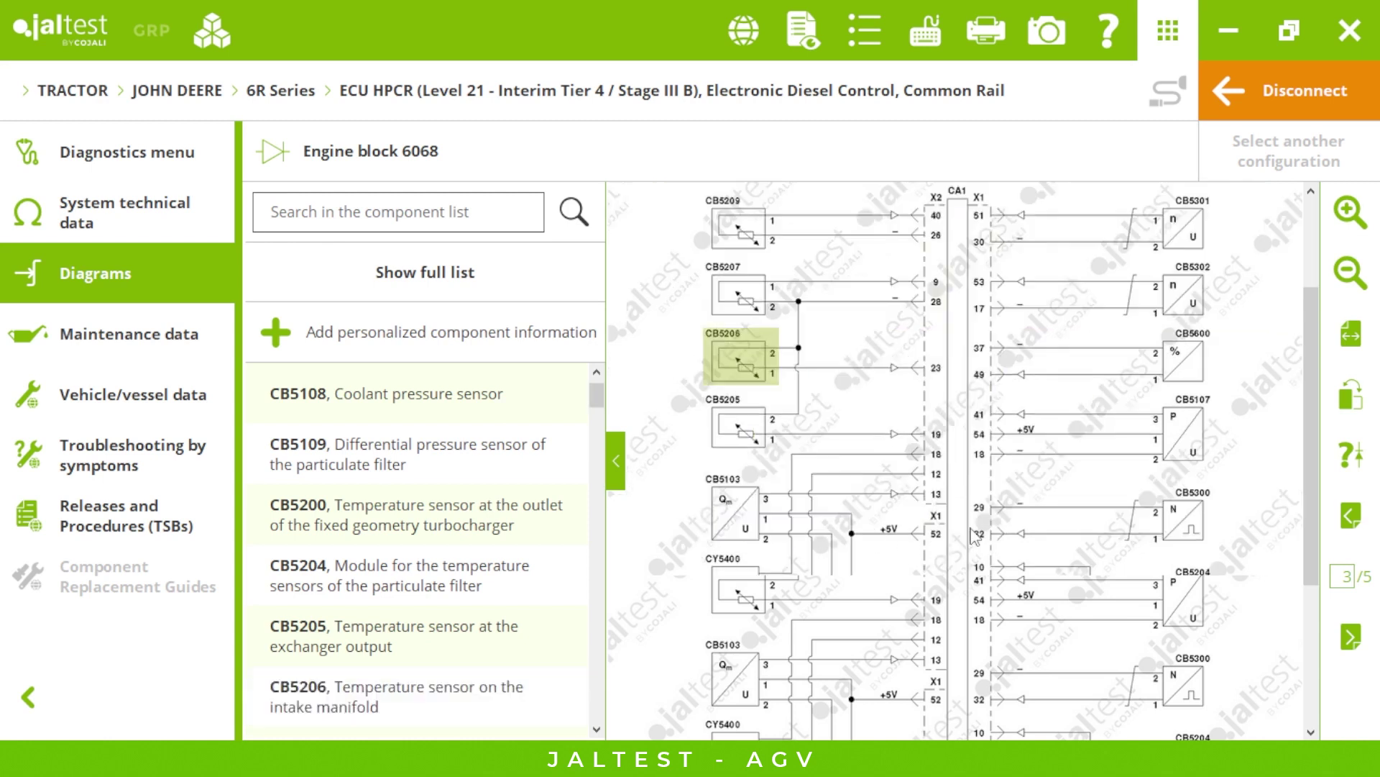
click(994, 413)
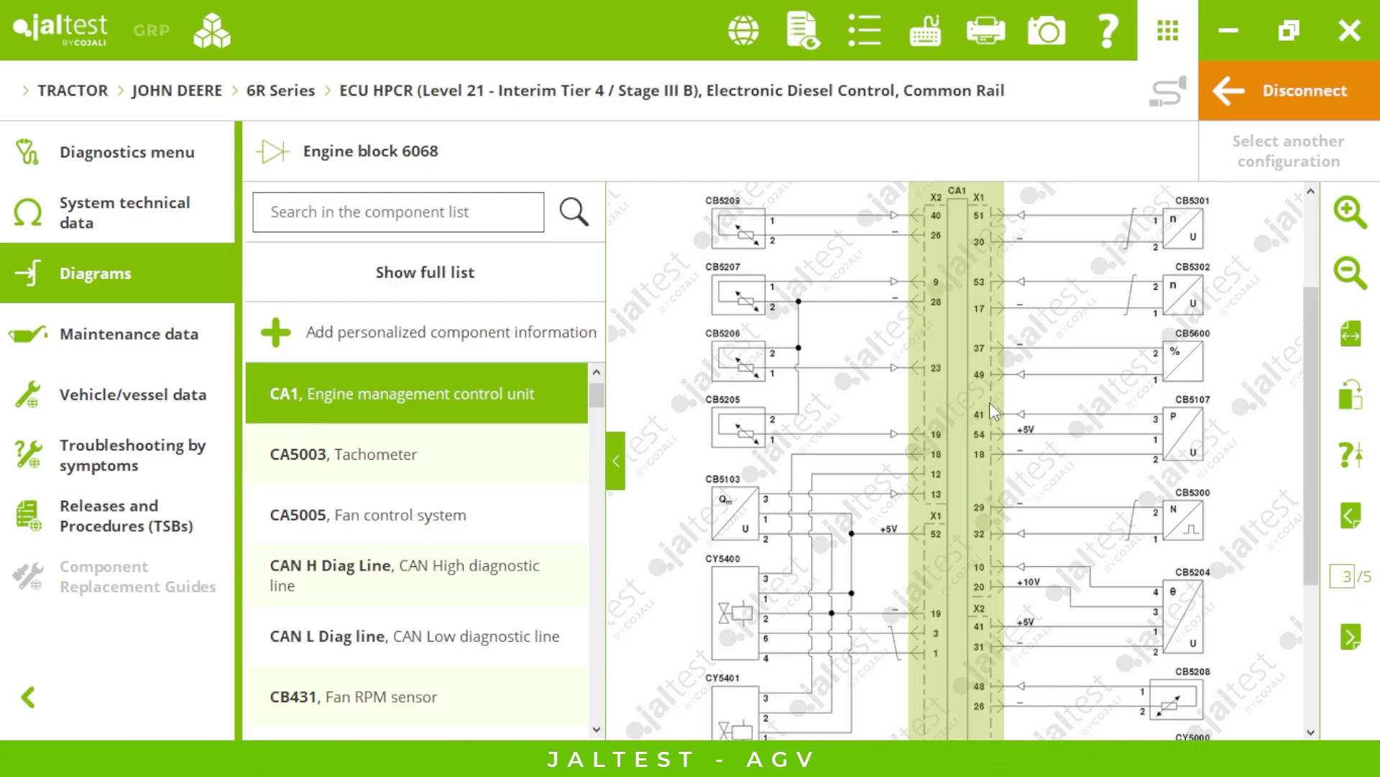
View the CA1 information sheet's unit picture and connector pinout, then return to the diagram top.
click(991, 407)
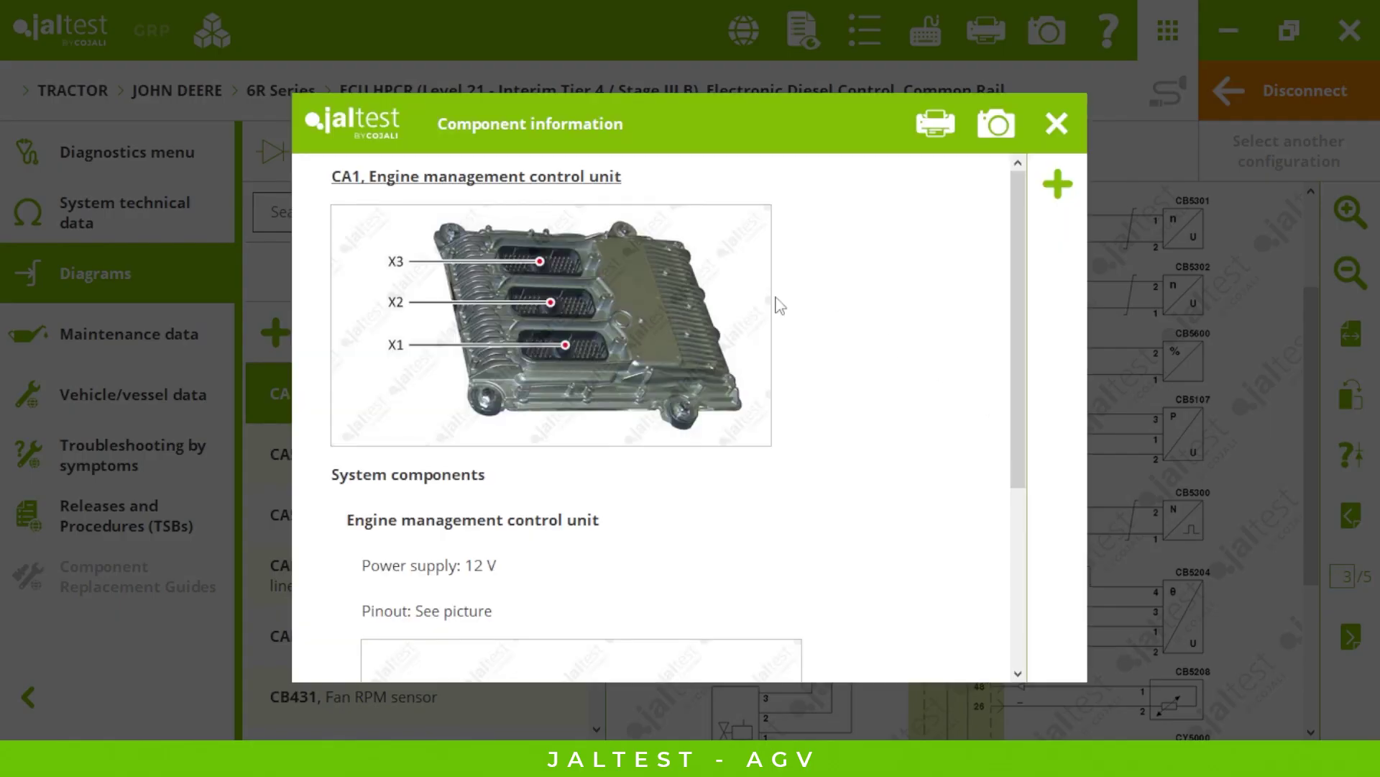
click(681, 300)
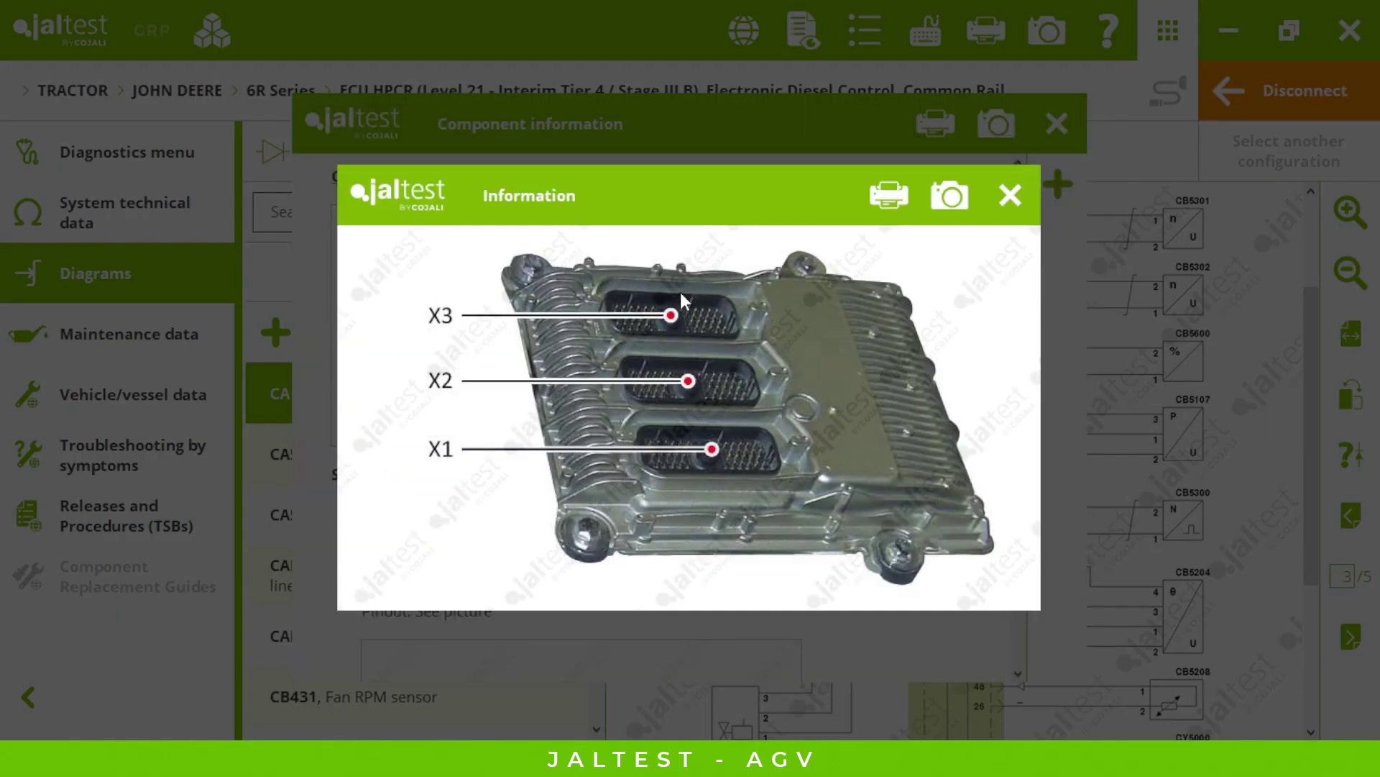
click(1011, 196)
drag(1019, 209, 1018, 348)
click(718, 459)
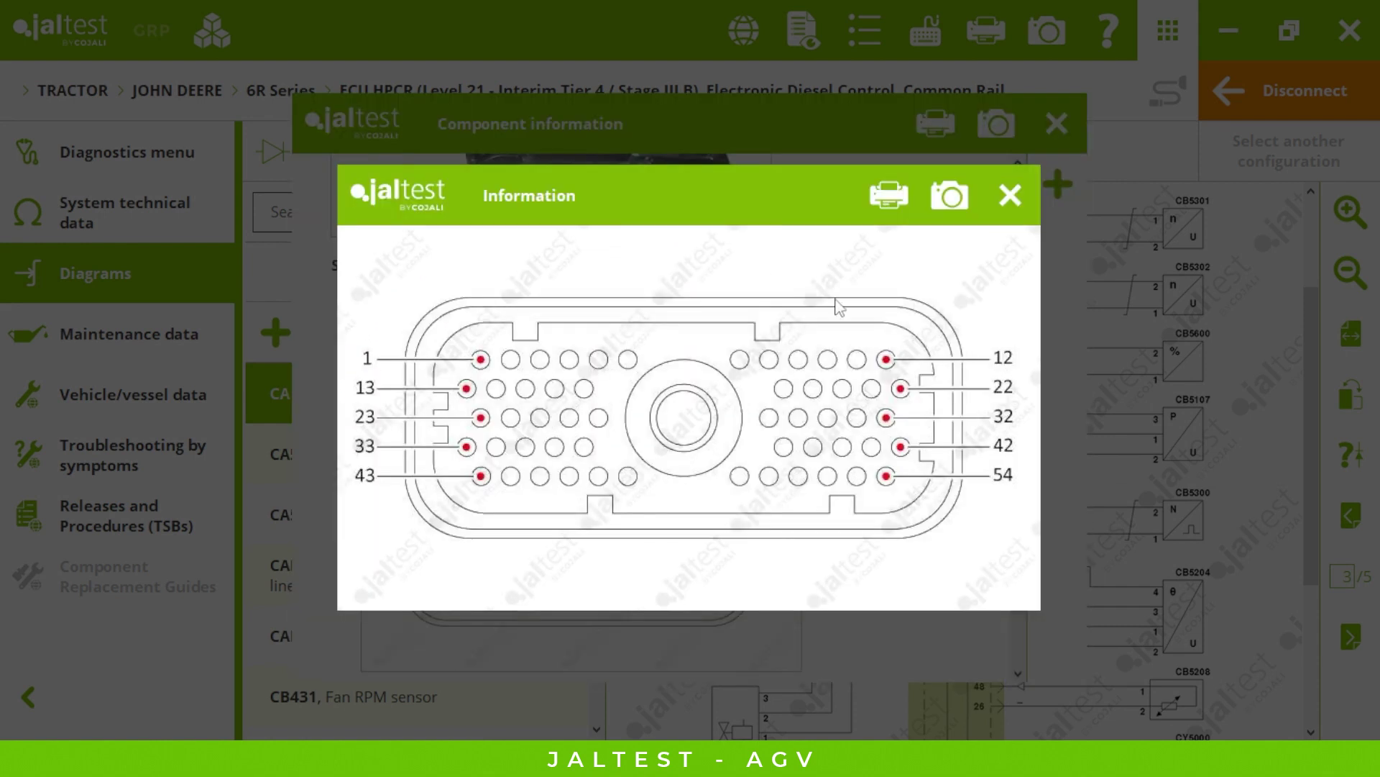
click(1017, 192)
click(1056, 125)
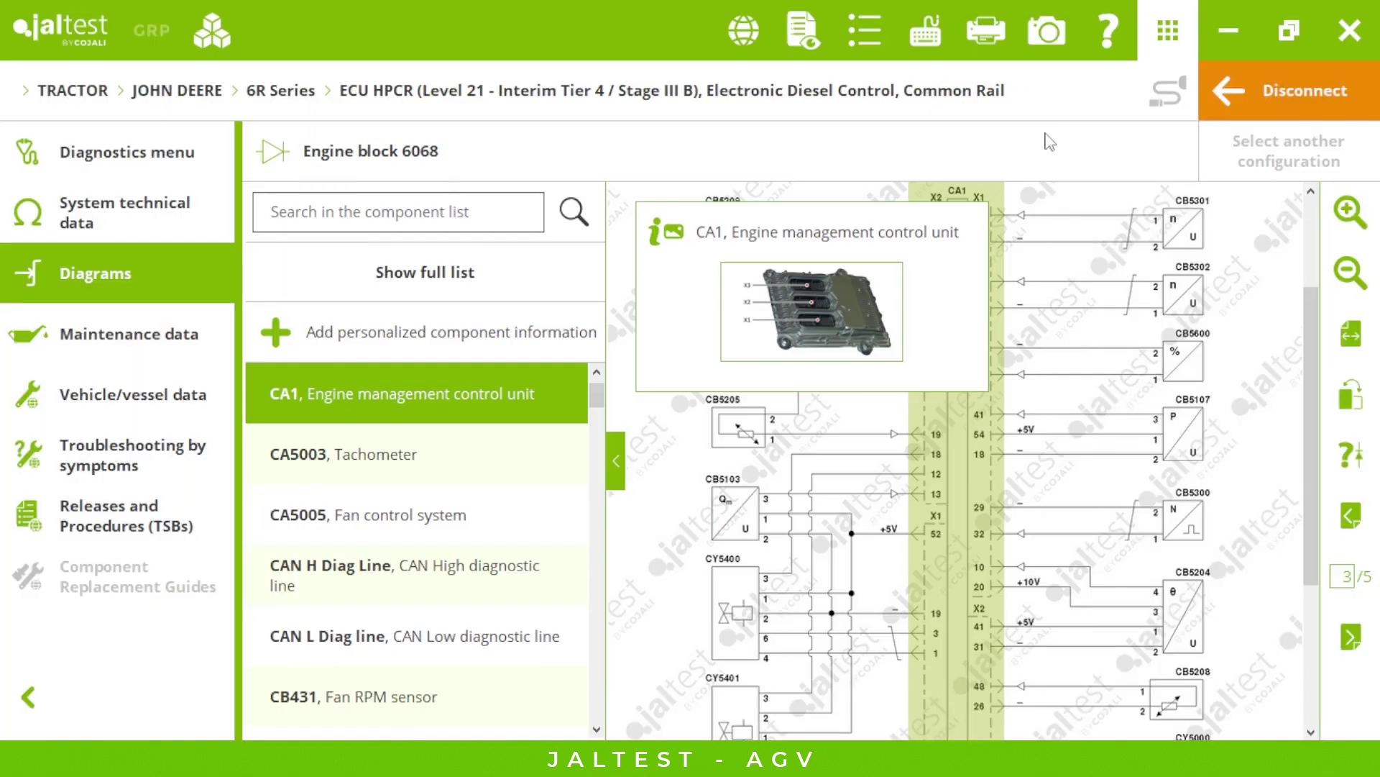
scroll(1304, 295, up, 3)
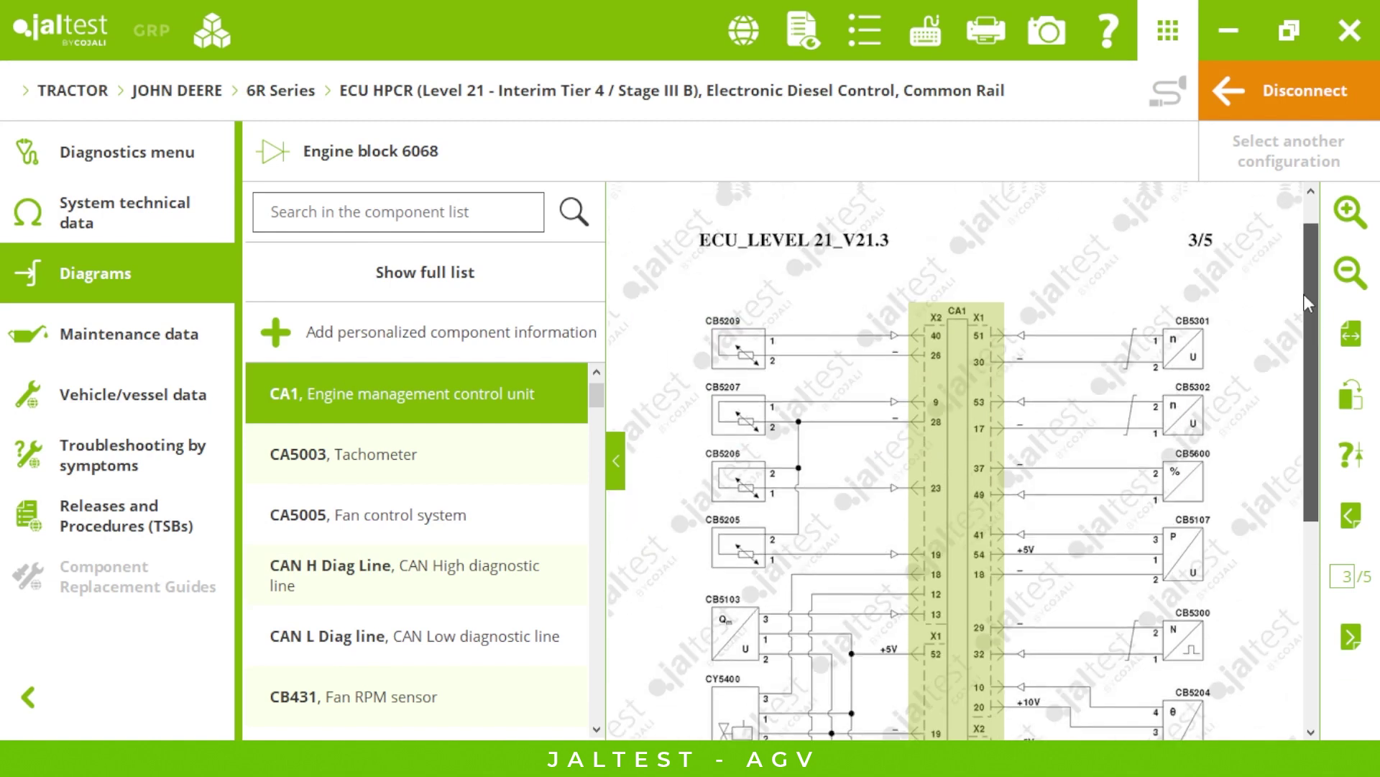
click(408, 214)
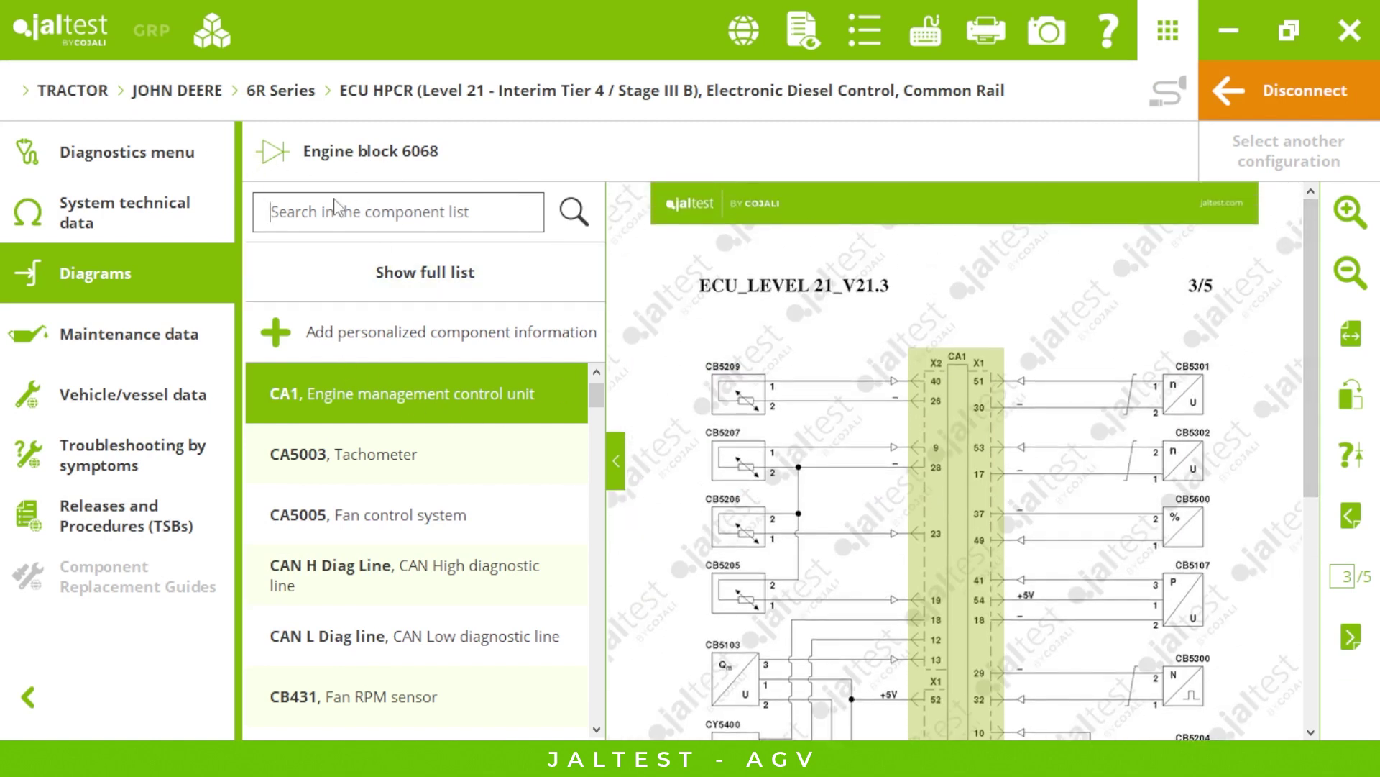
Load the Fault Code Troubleshooting guide for fault 105.04 through component CB5206.
click(179, 166)
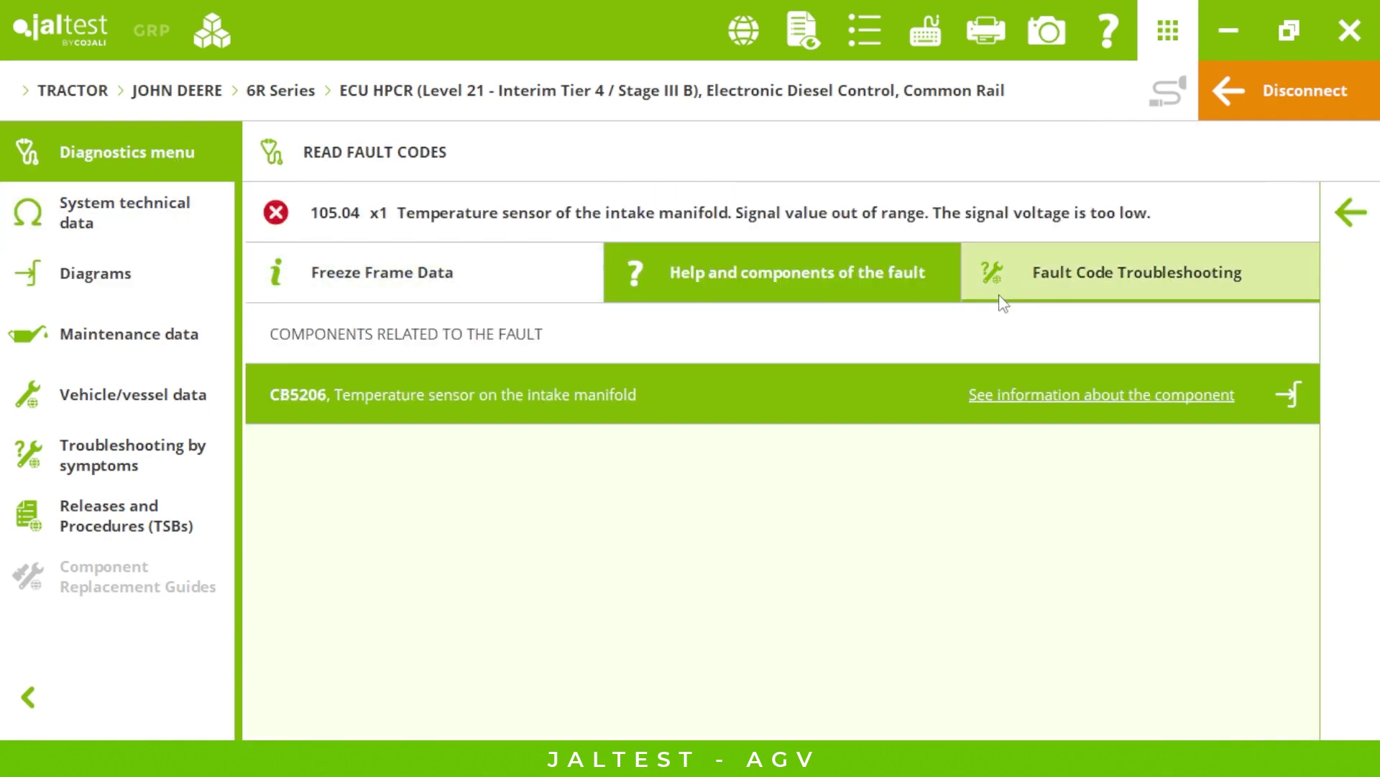
click(1113, 279)
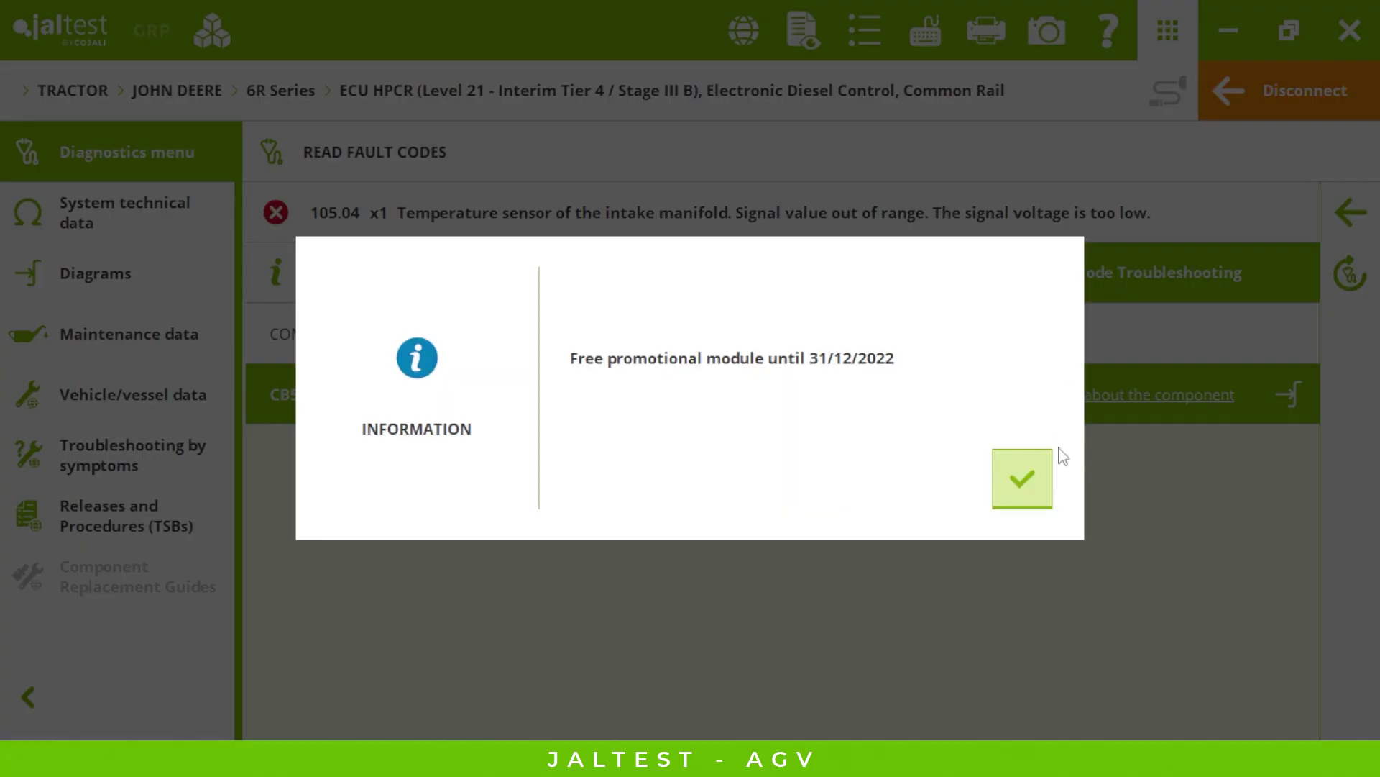
click(1030, 478)
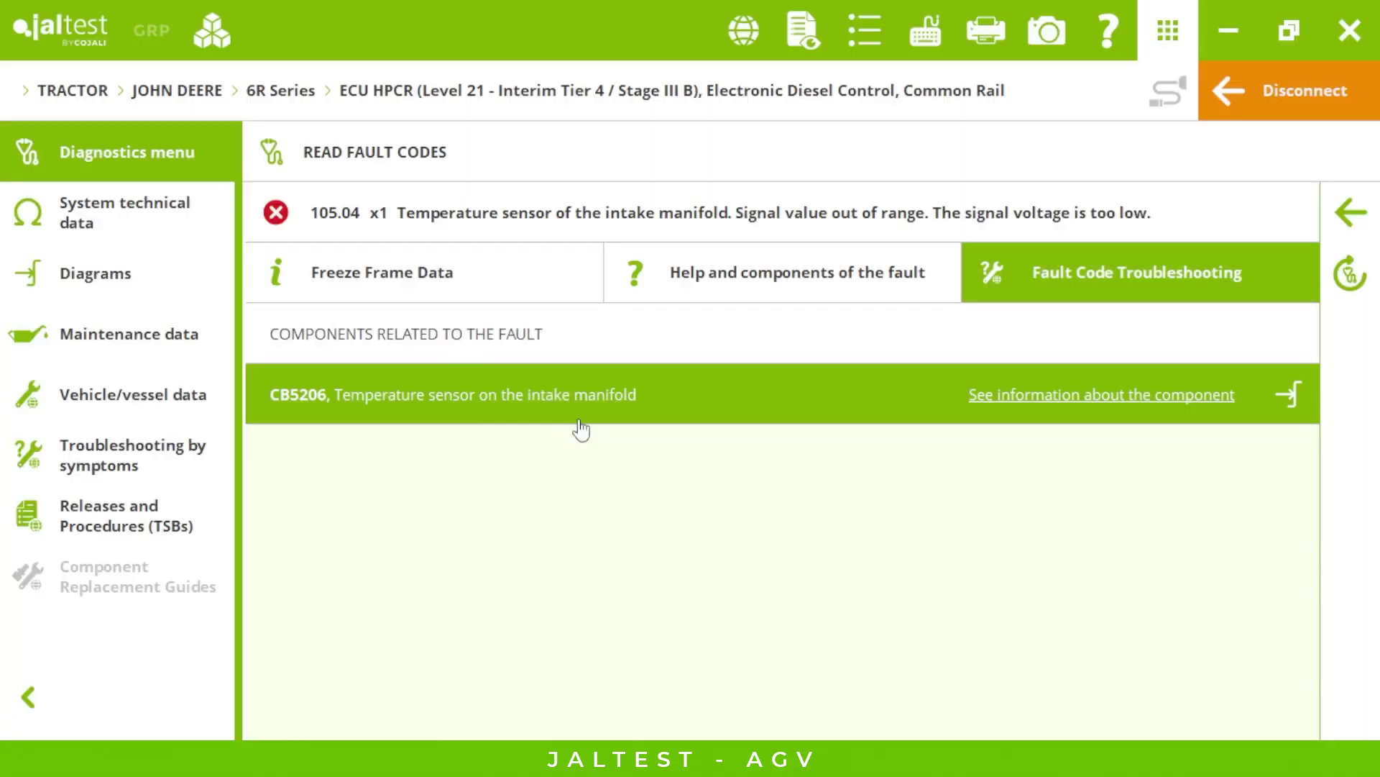
click(300, 405)
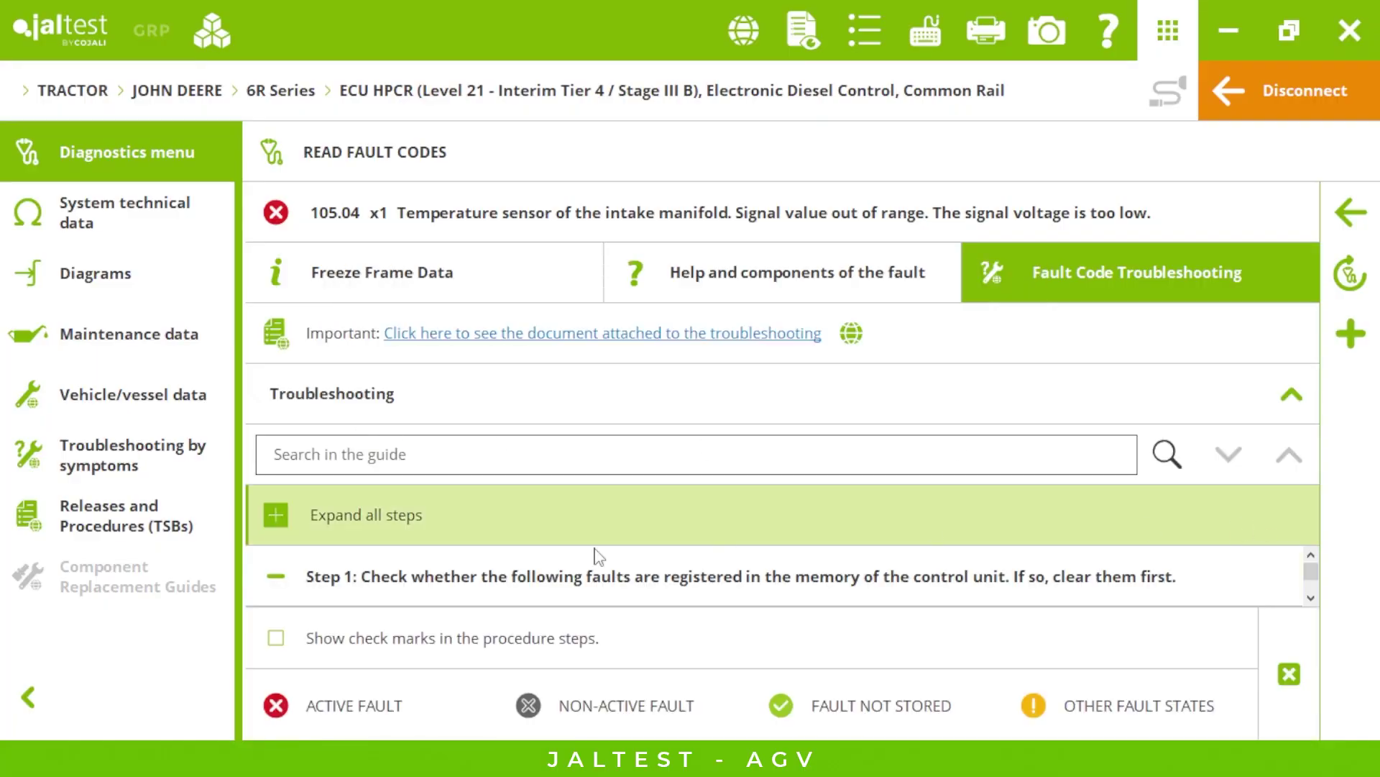
Expand all guide steps, hide the check-mark legend, and enlarge the guide area.
click(291, 529)
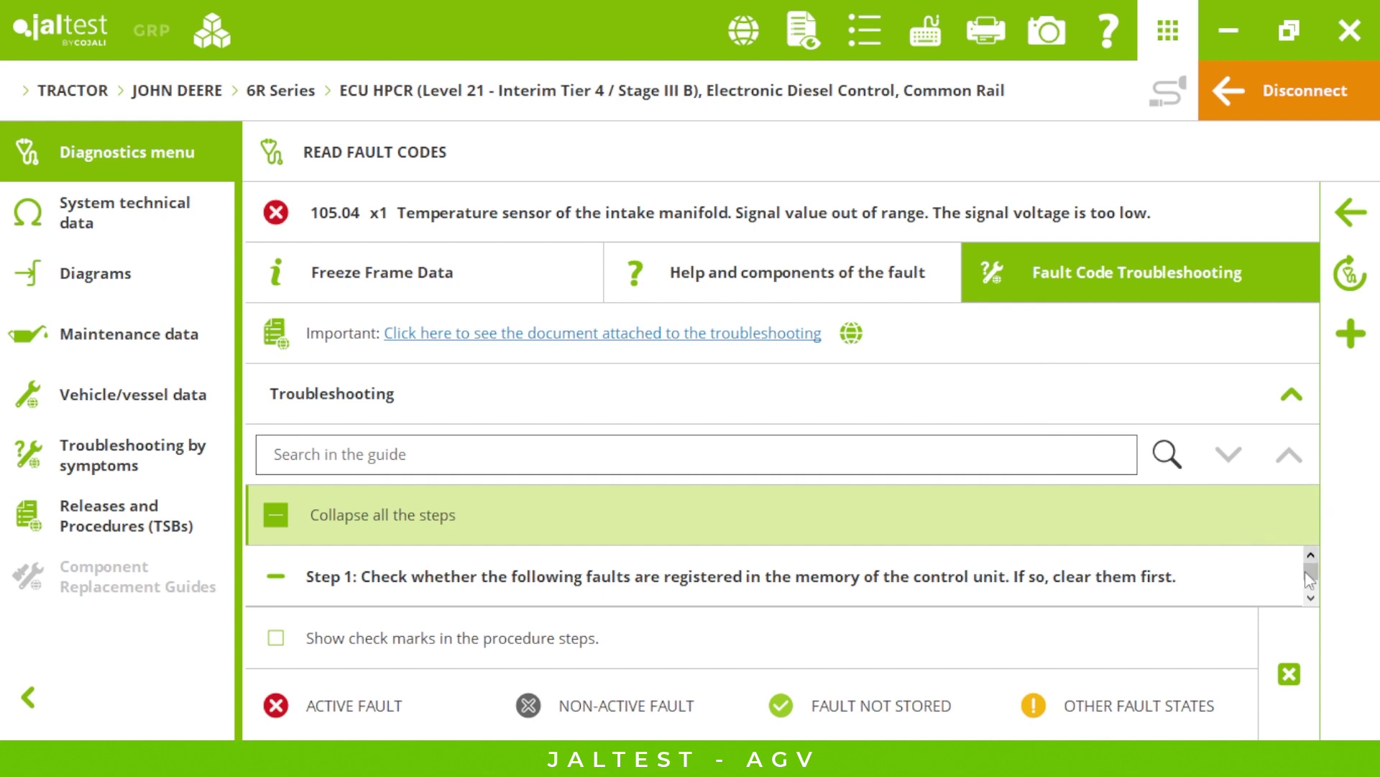
click(1283, 662)
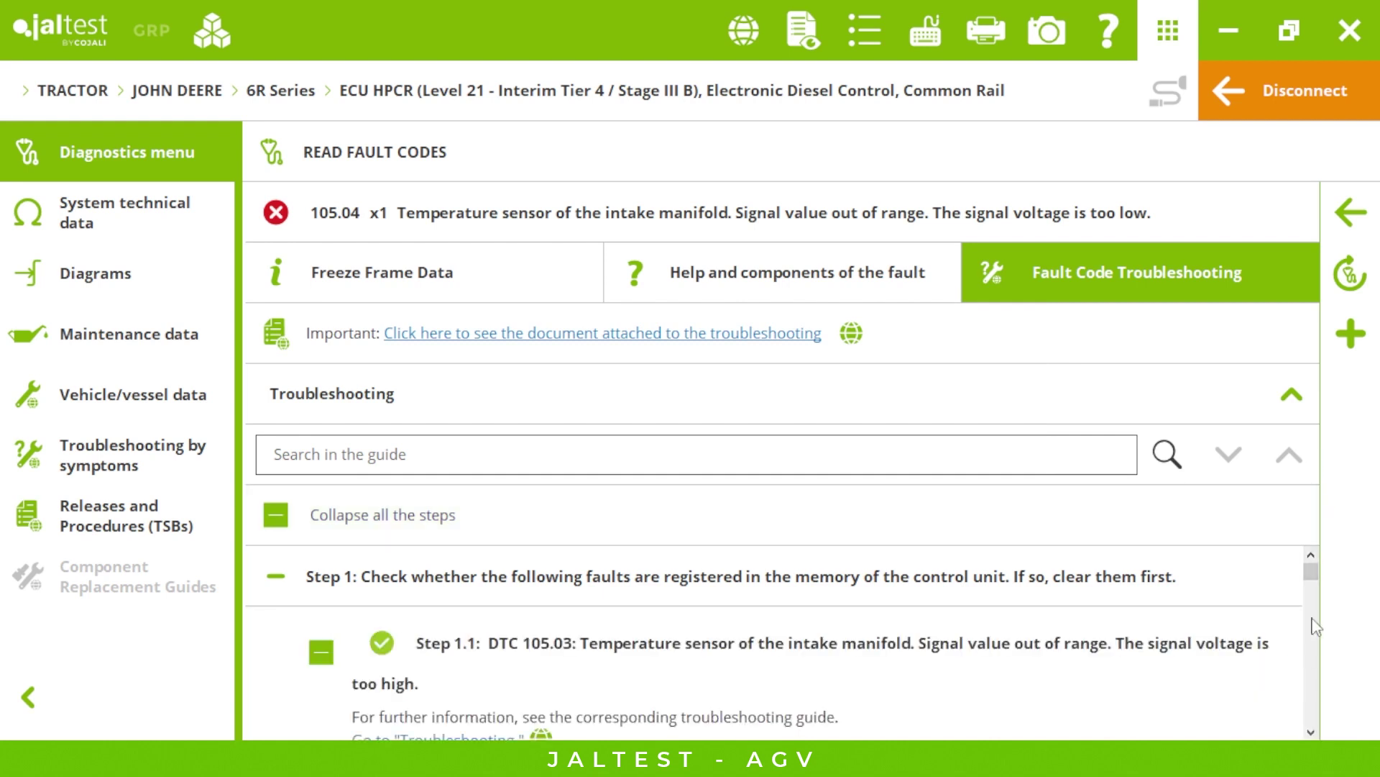
click(1247, 395)
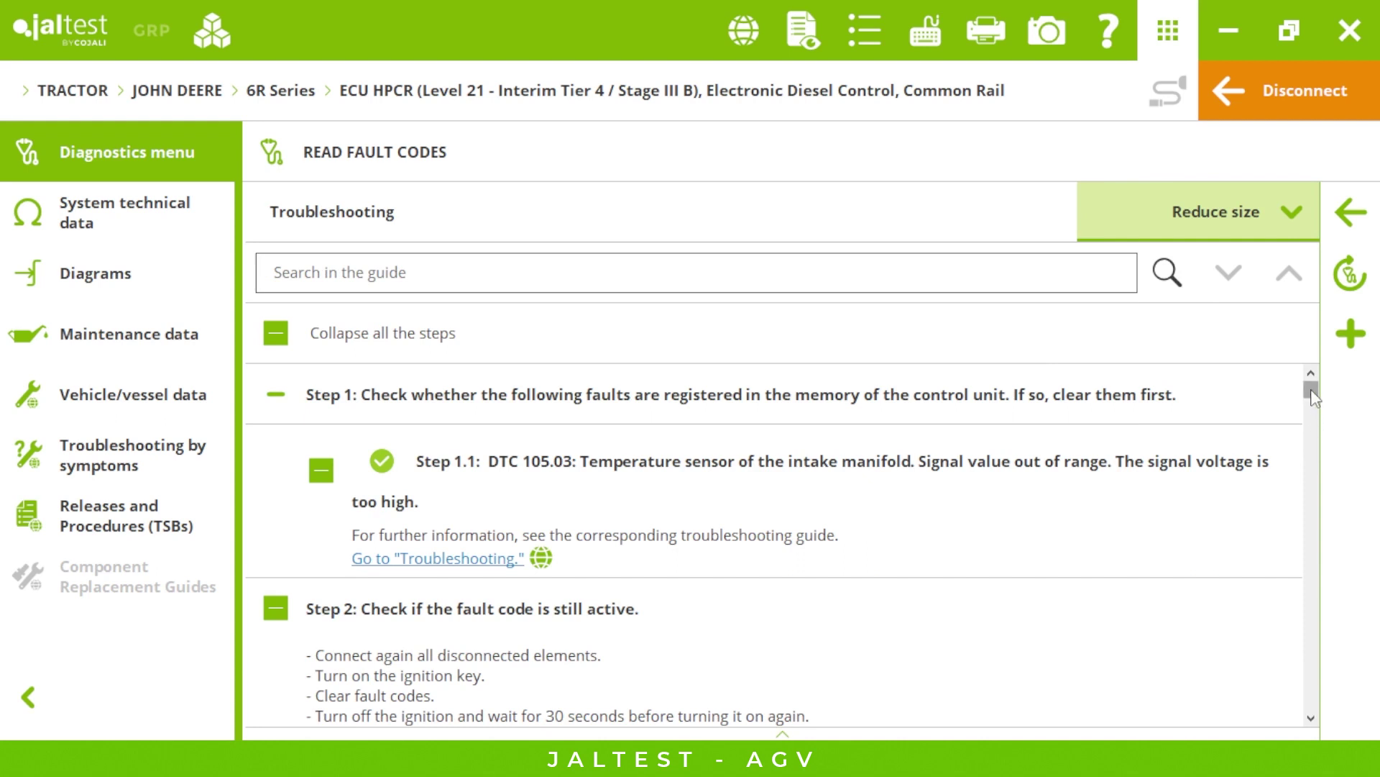
drag(1313, 397, 1332, 444)
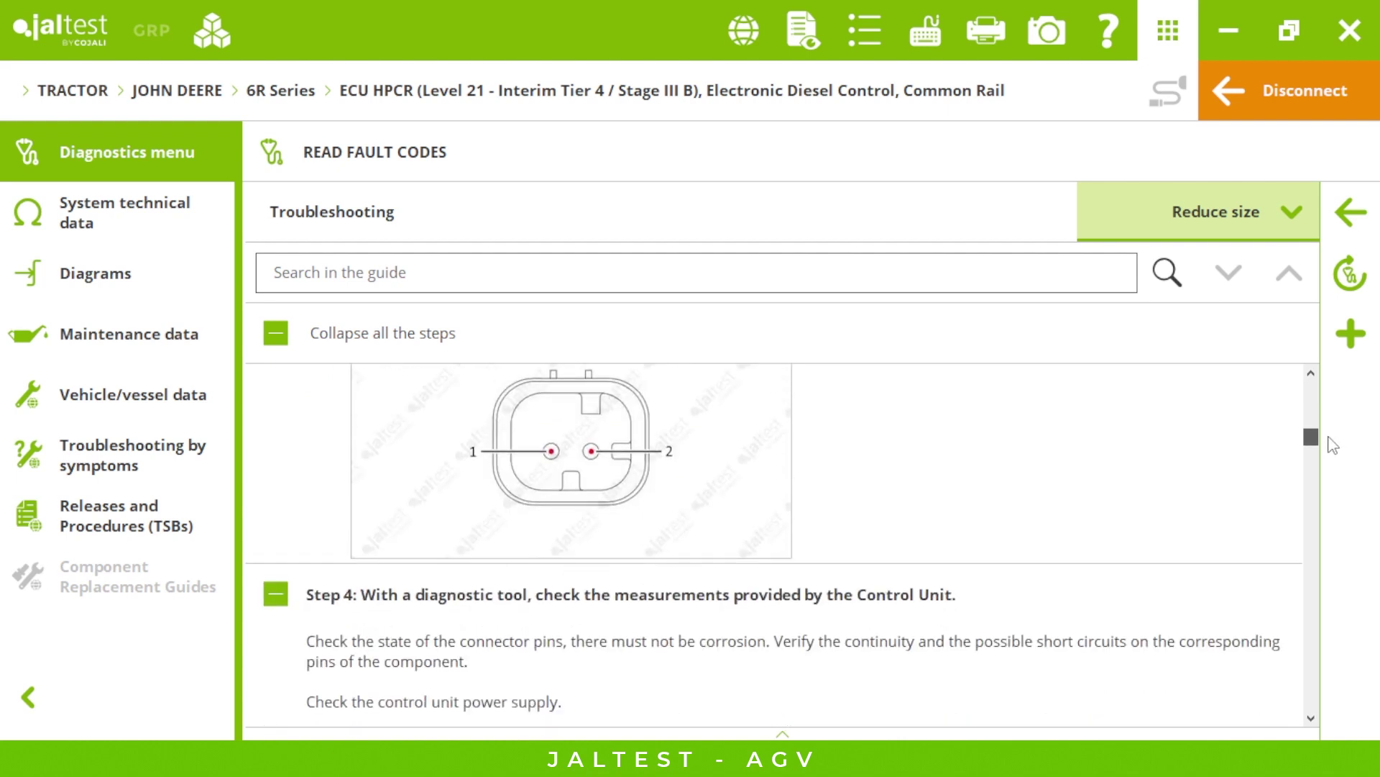
Re-expand every step, reduce the guide size, scroll to Step 7, and return to the fault list.
click(278, 333)
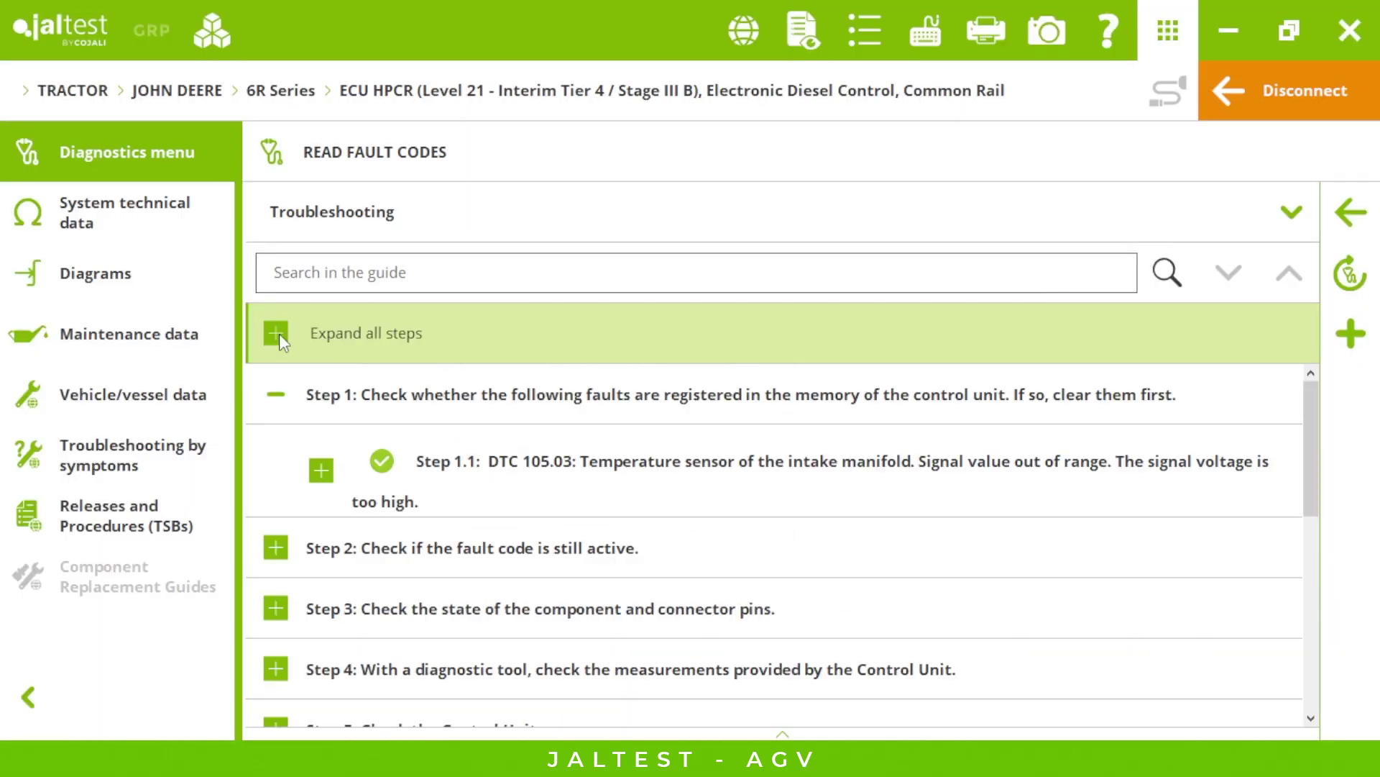
click(278, 333)
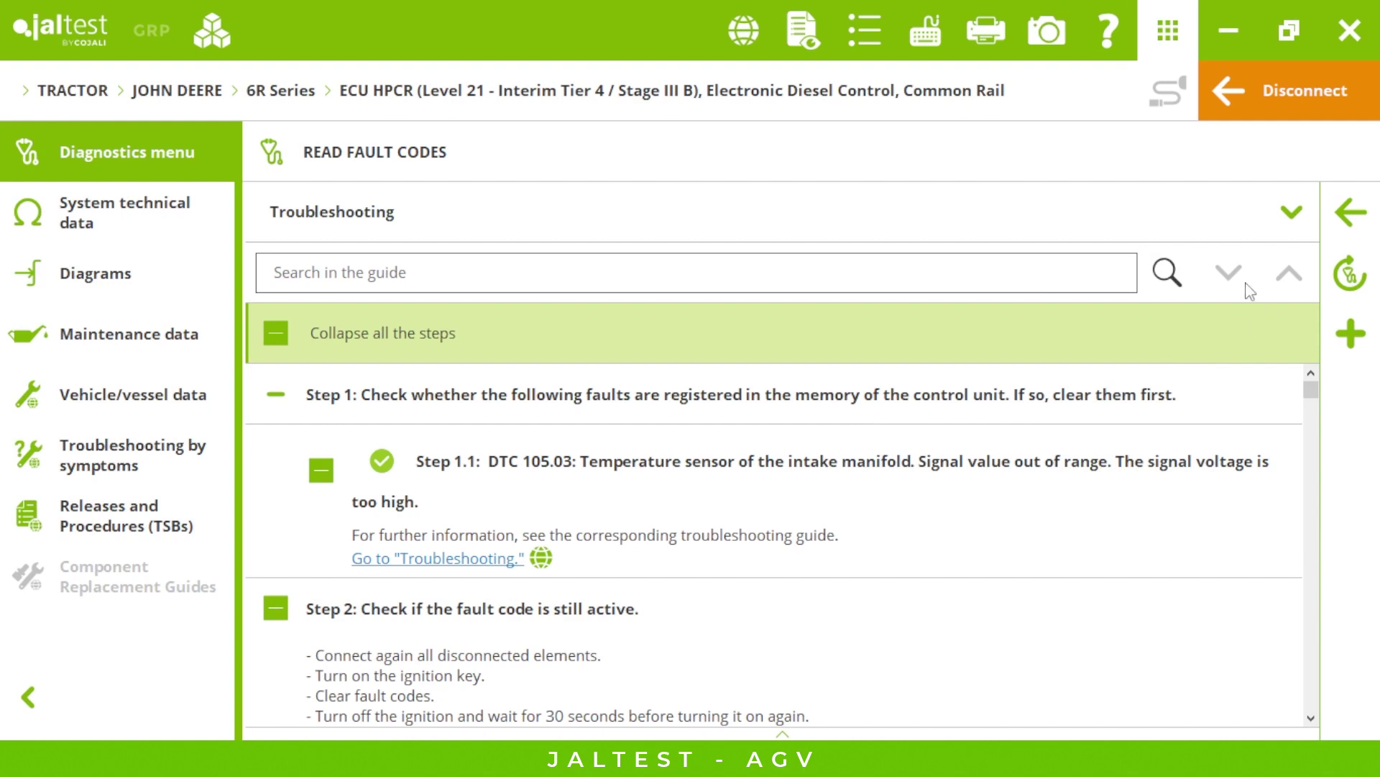
click(1228, 215)
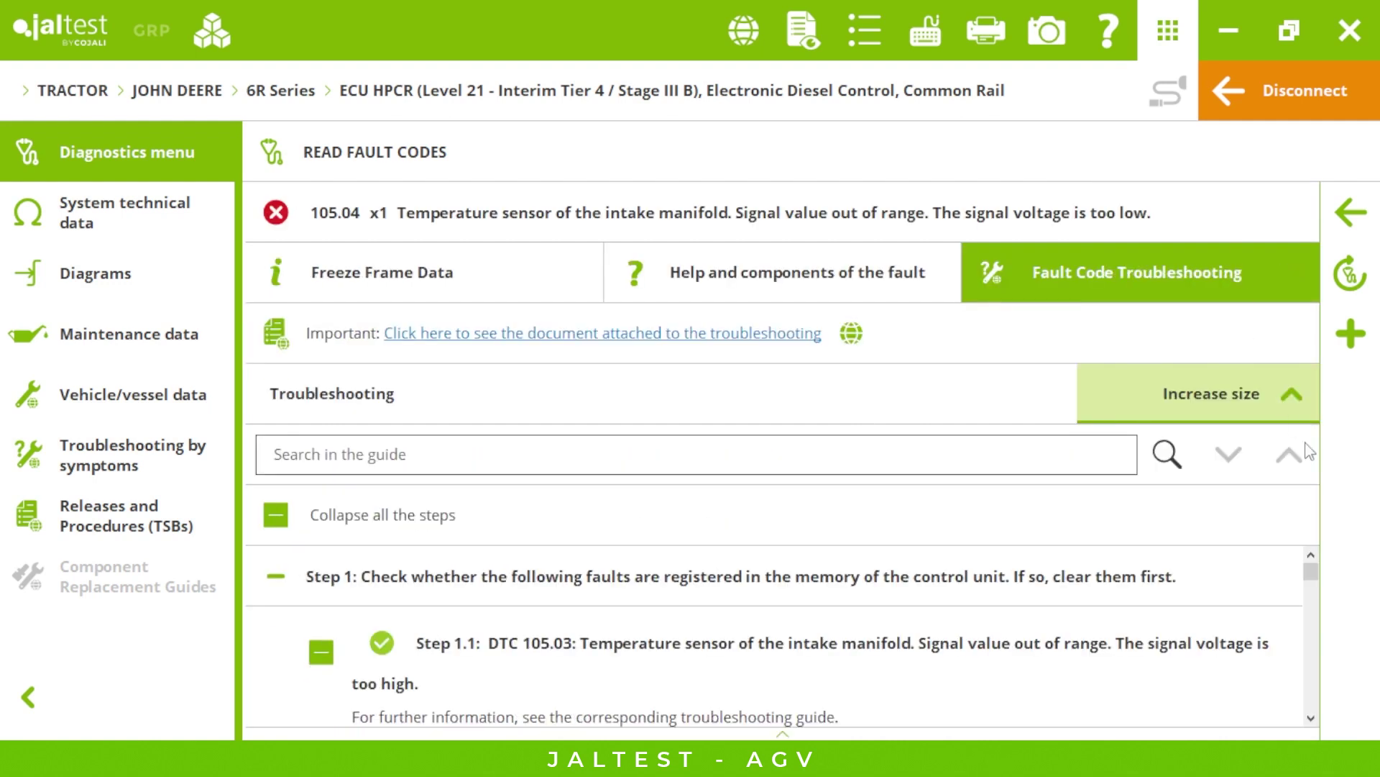
drag(1309, 570, 1322, 641)
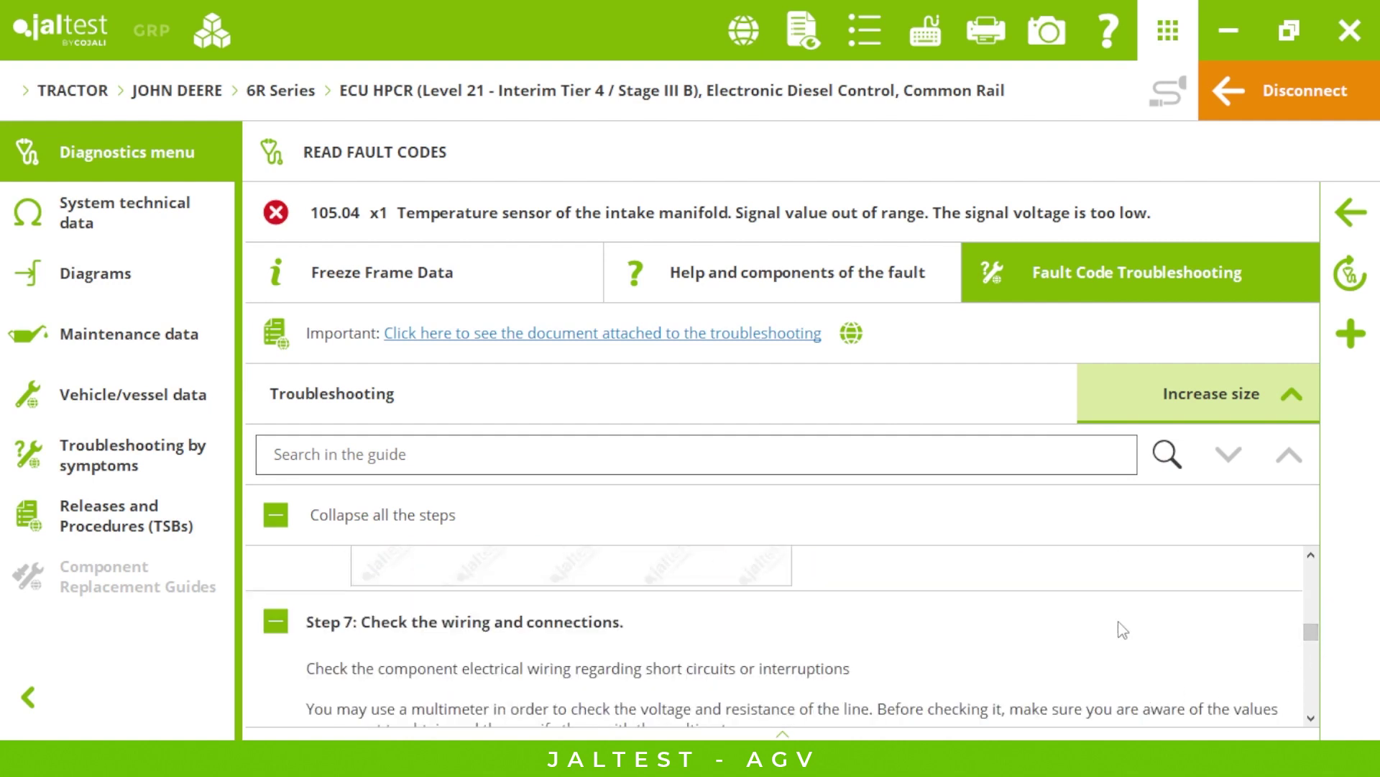
click(1356, 211)
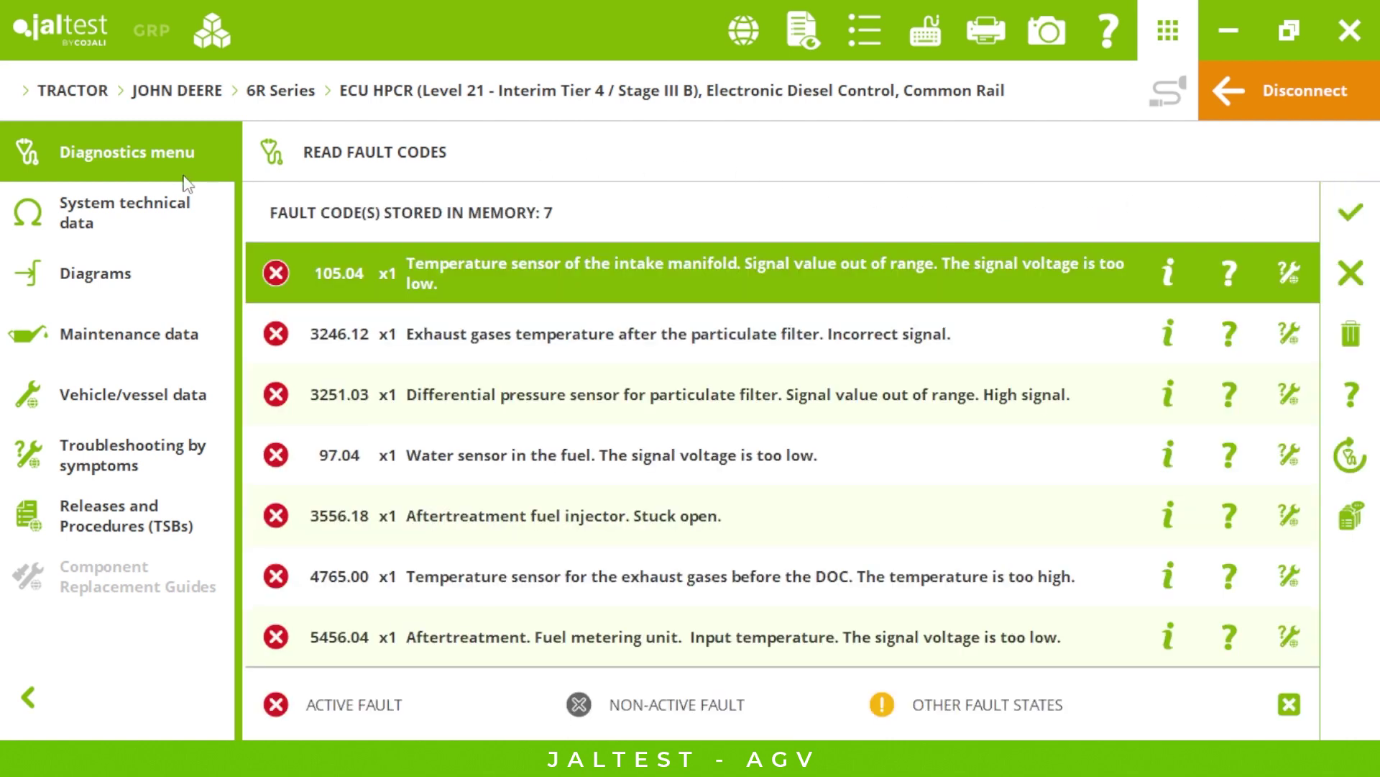
Close Read Fault Codes and check the Actuate Components list (EGR Valve, Fuel Feed Pump).
click(1354, 214)
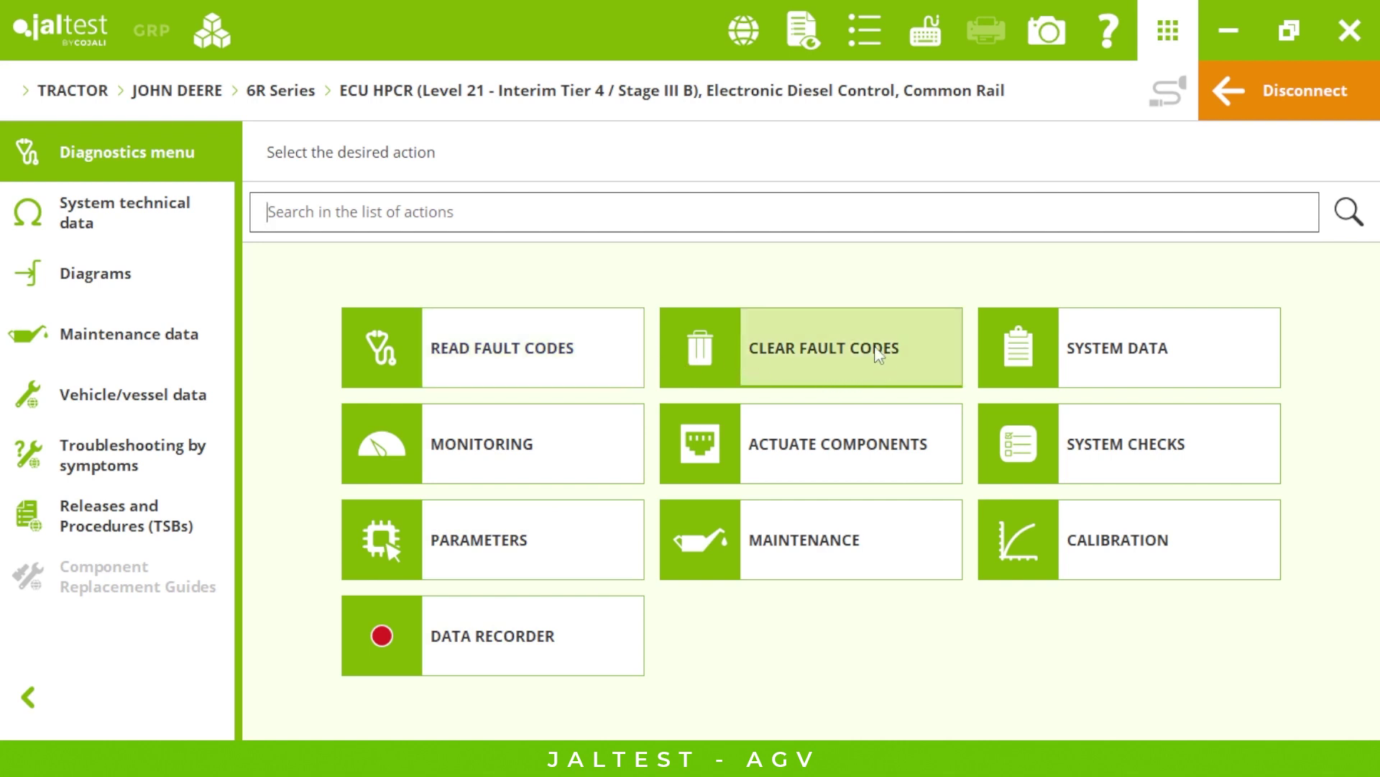
click(513, 327)
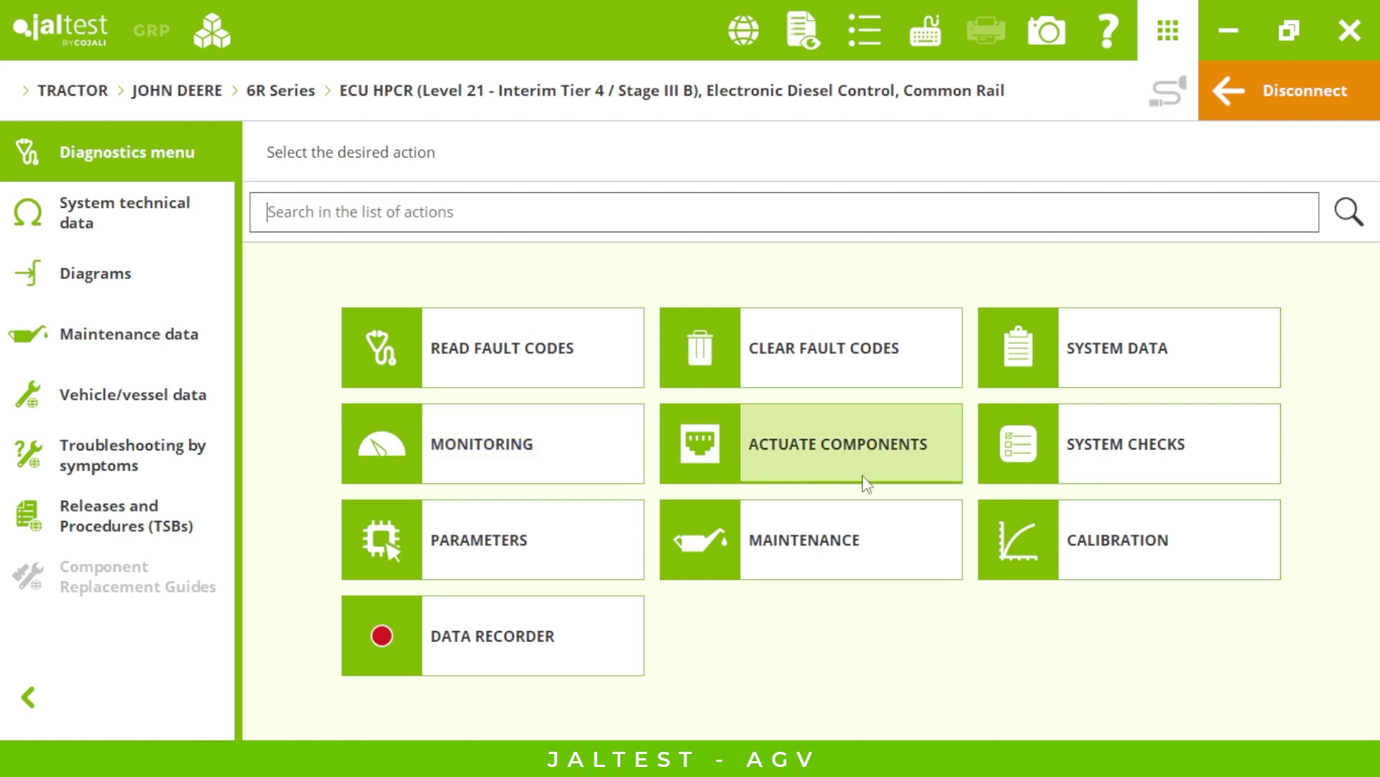
click(889, 472)
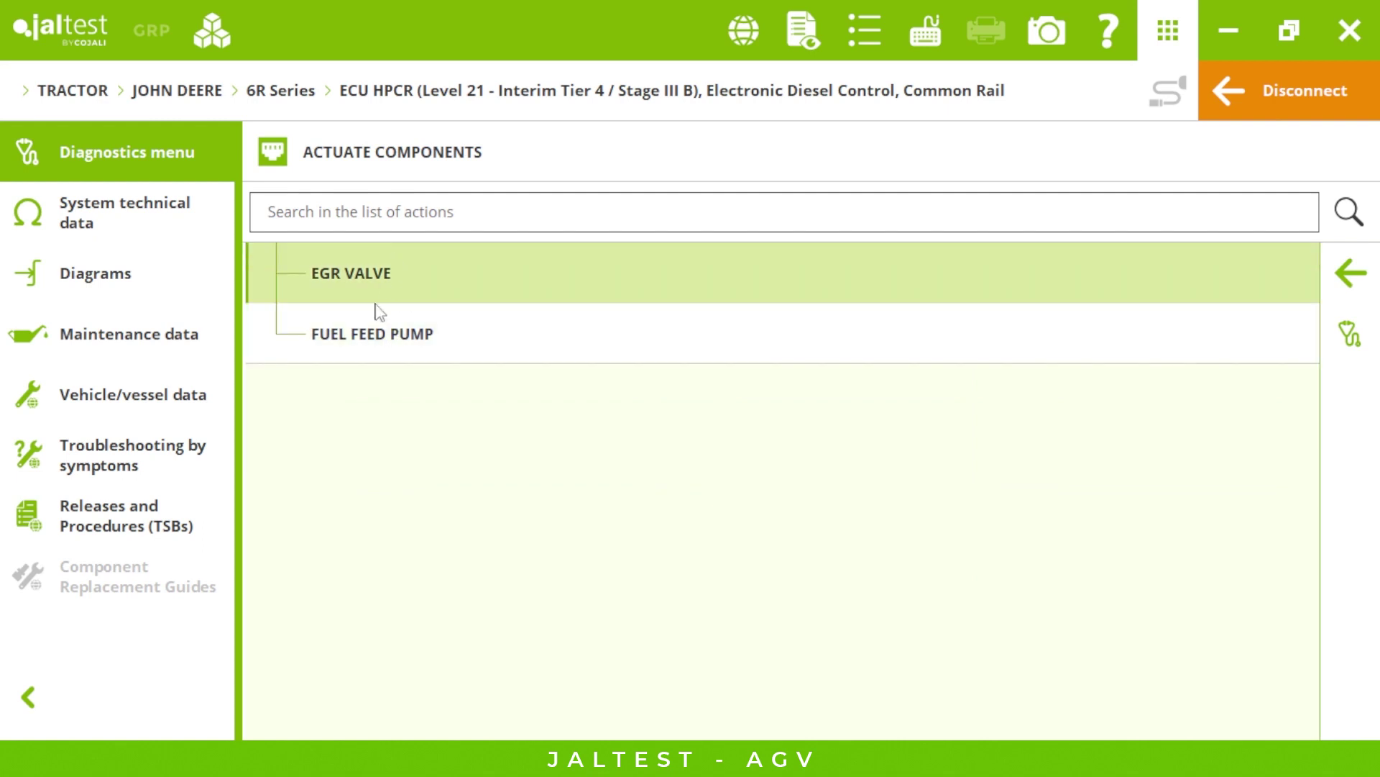
click(1352, 276)
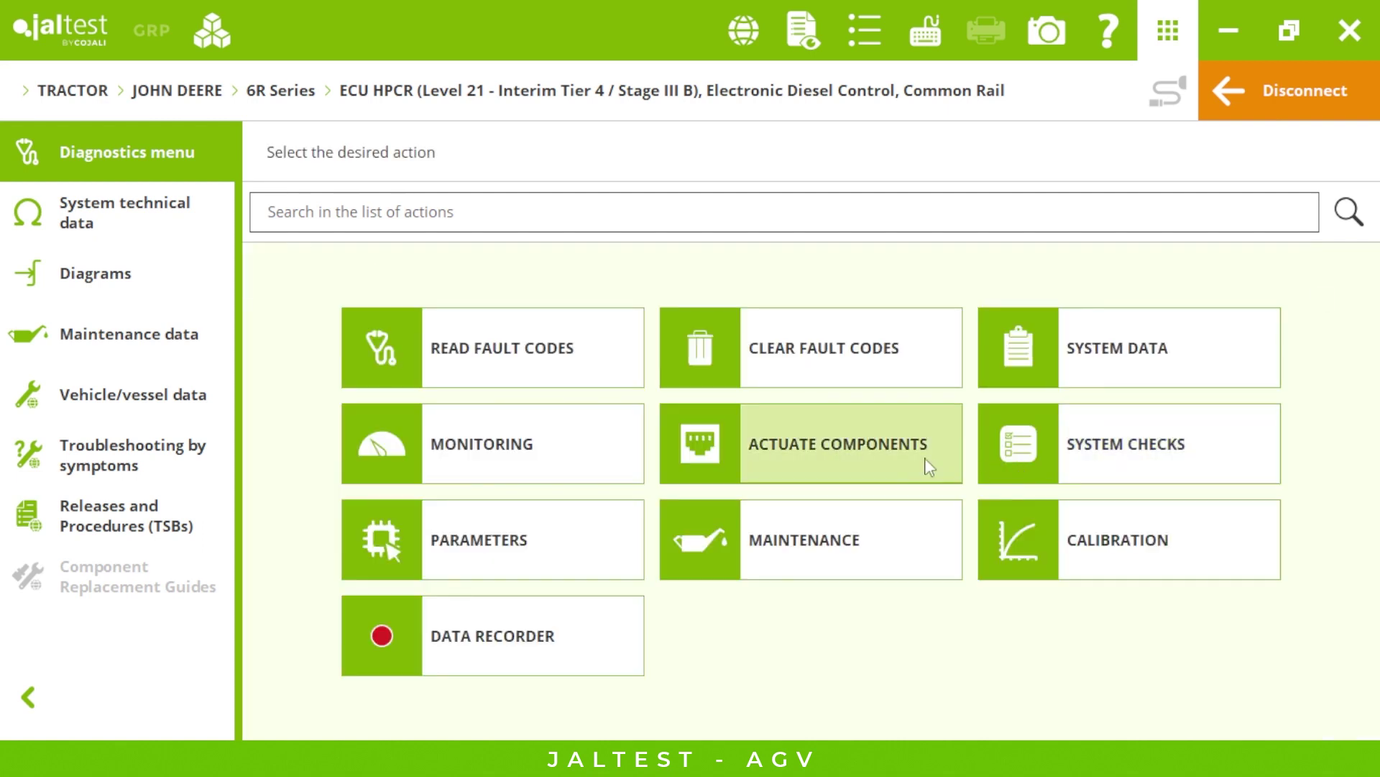
click(876, 450)
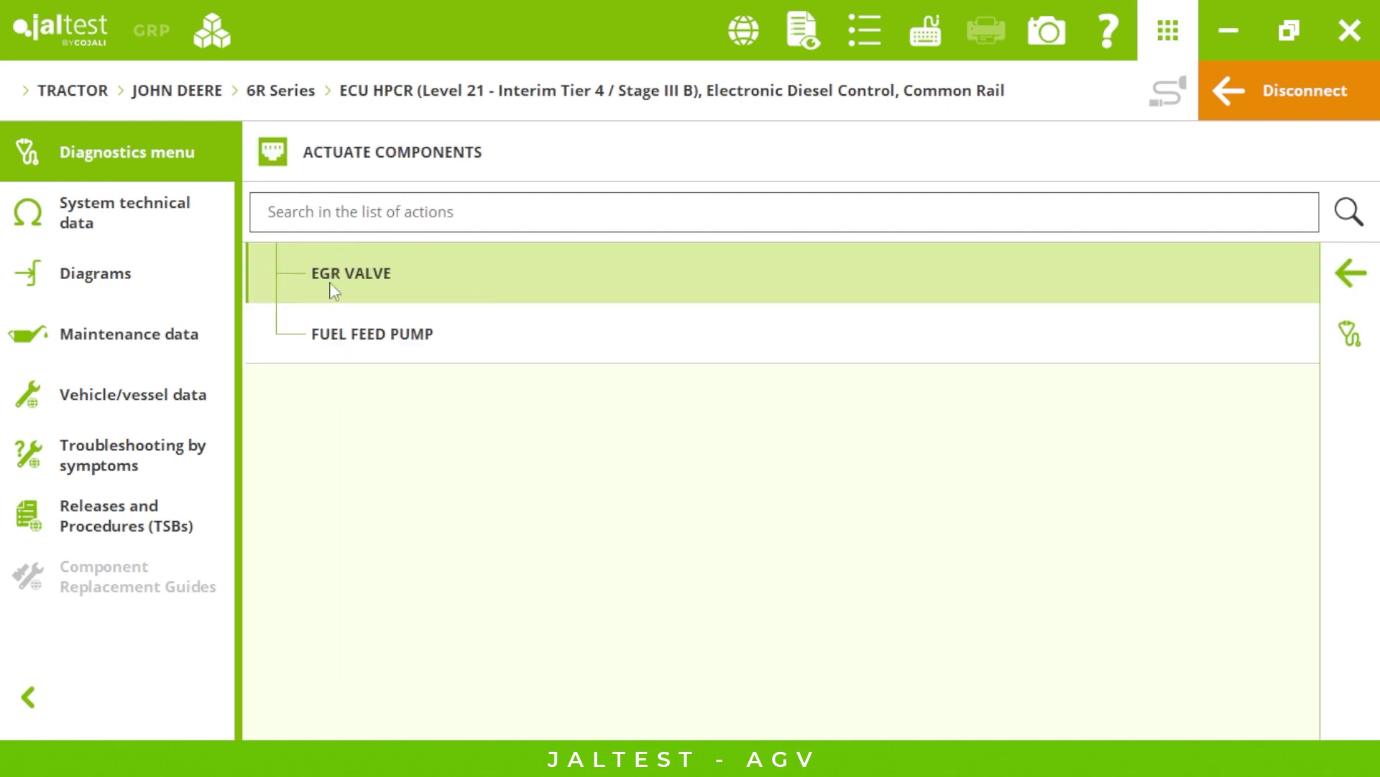
click(1351, 277)
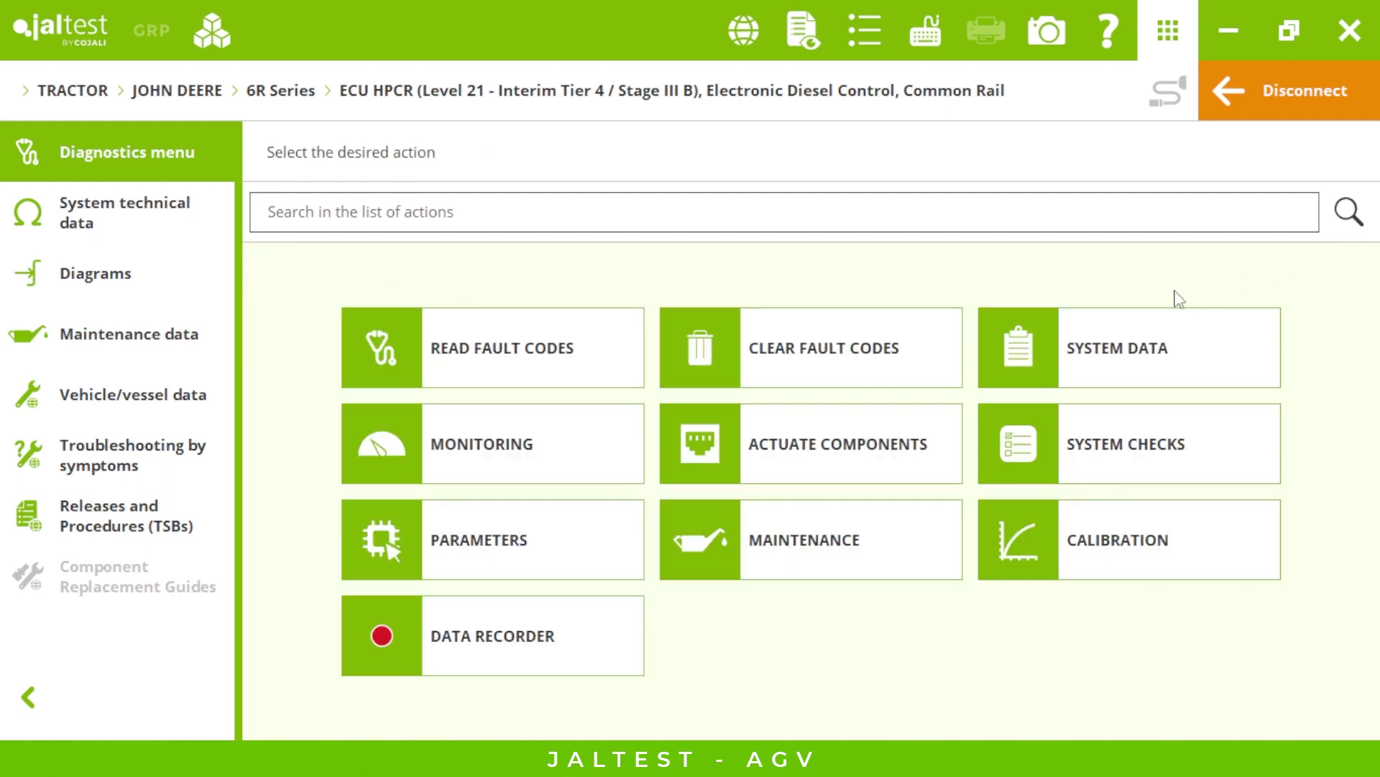
Select the CYLINDER CUT-OUT system check and accept its explanation.
click(1157, 445)
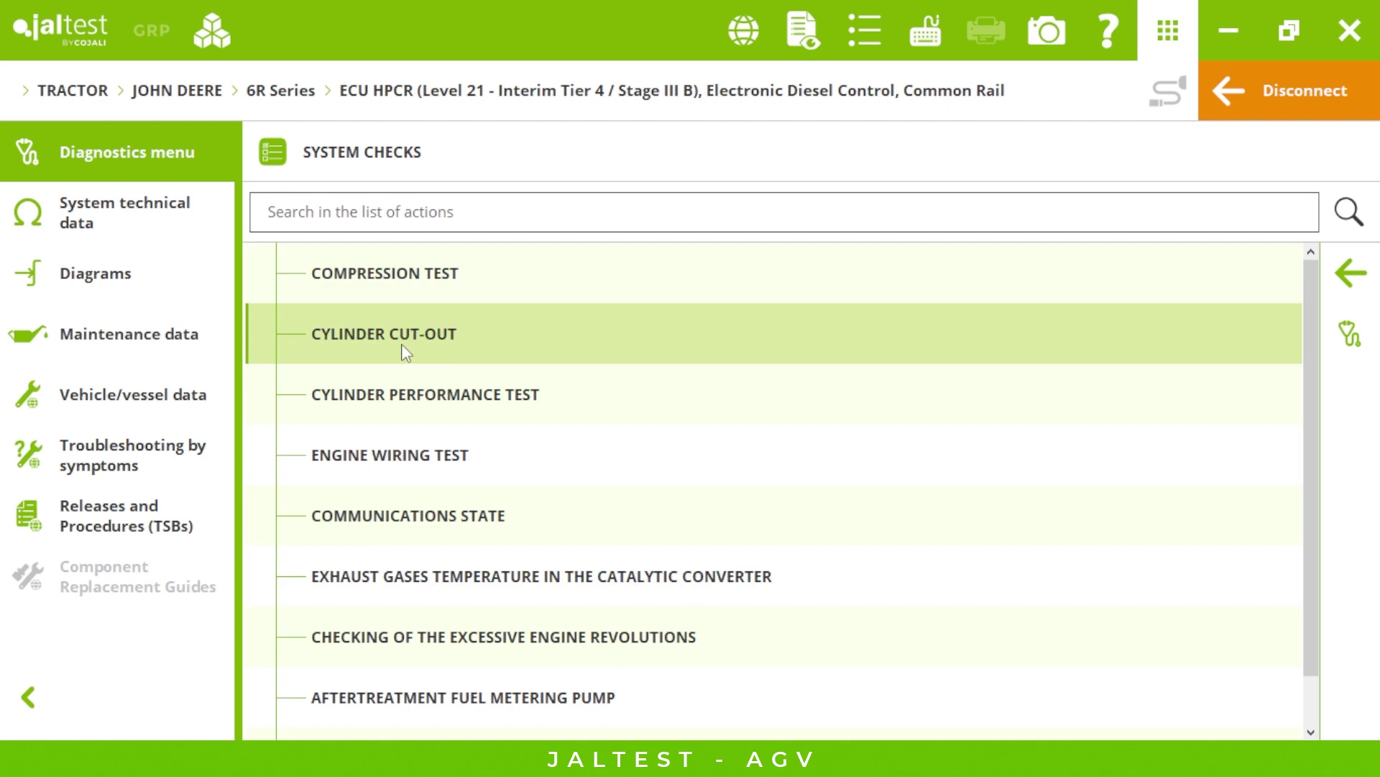
click(431, 338)
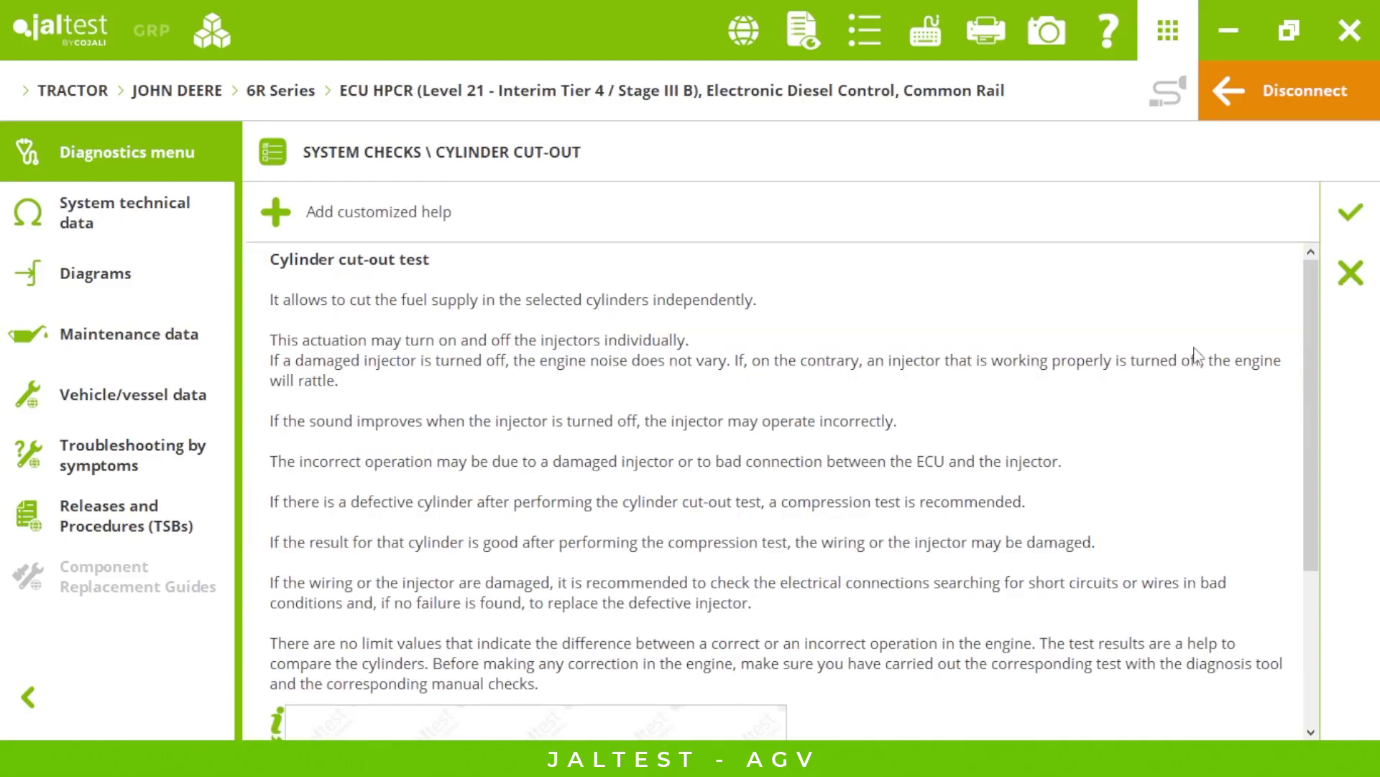
drag(1310, 312, 1285, 293)
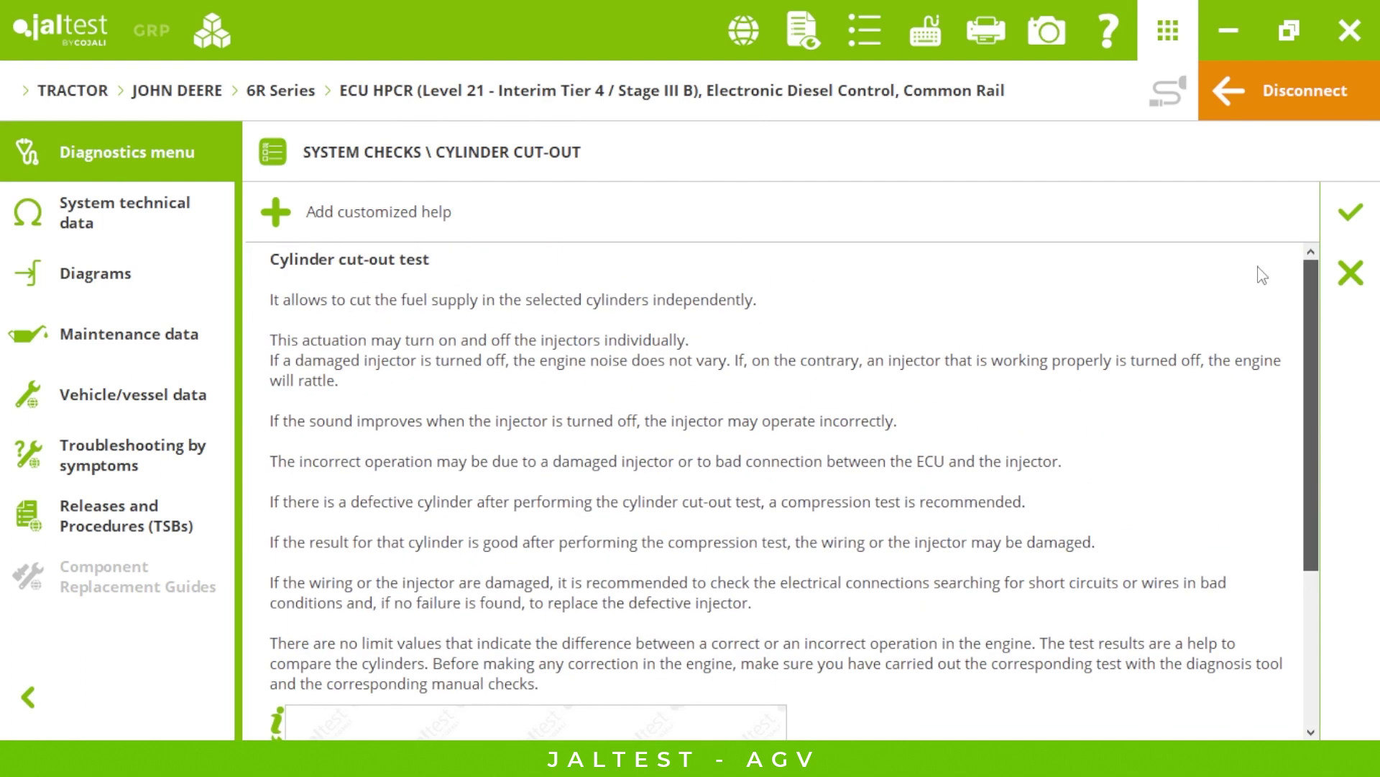
click(1351, 212)
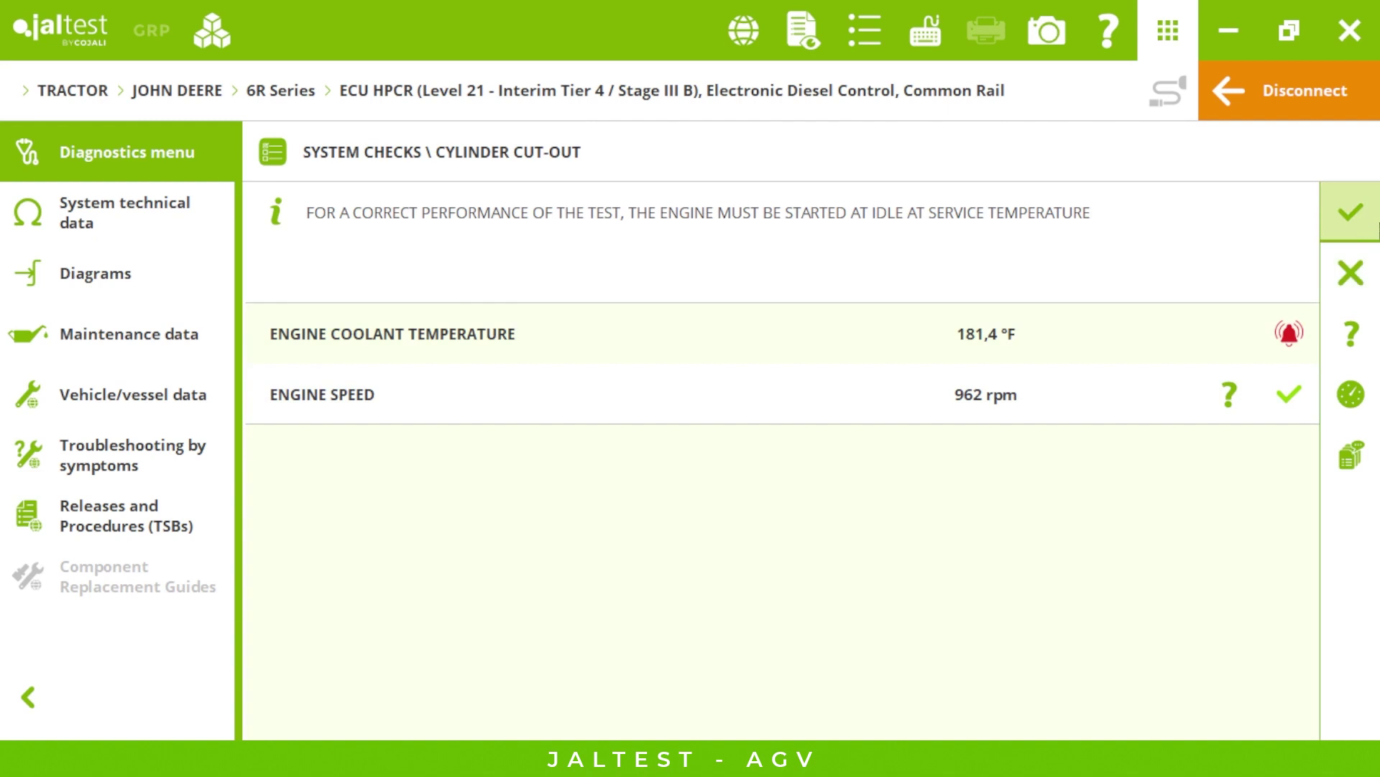
Confirm the engine is idling and cut out cylinder 1.
click(1363, 221)
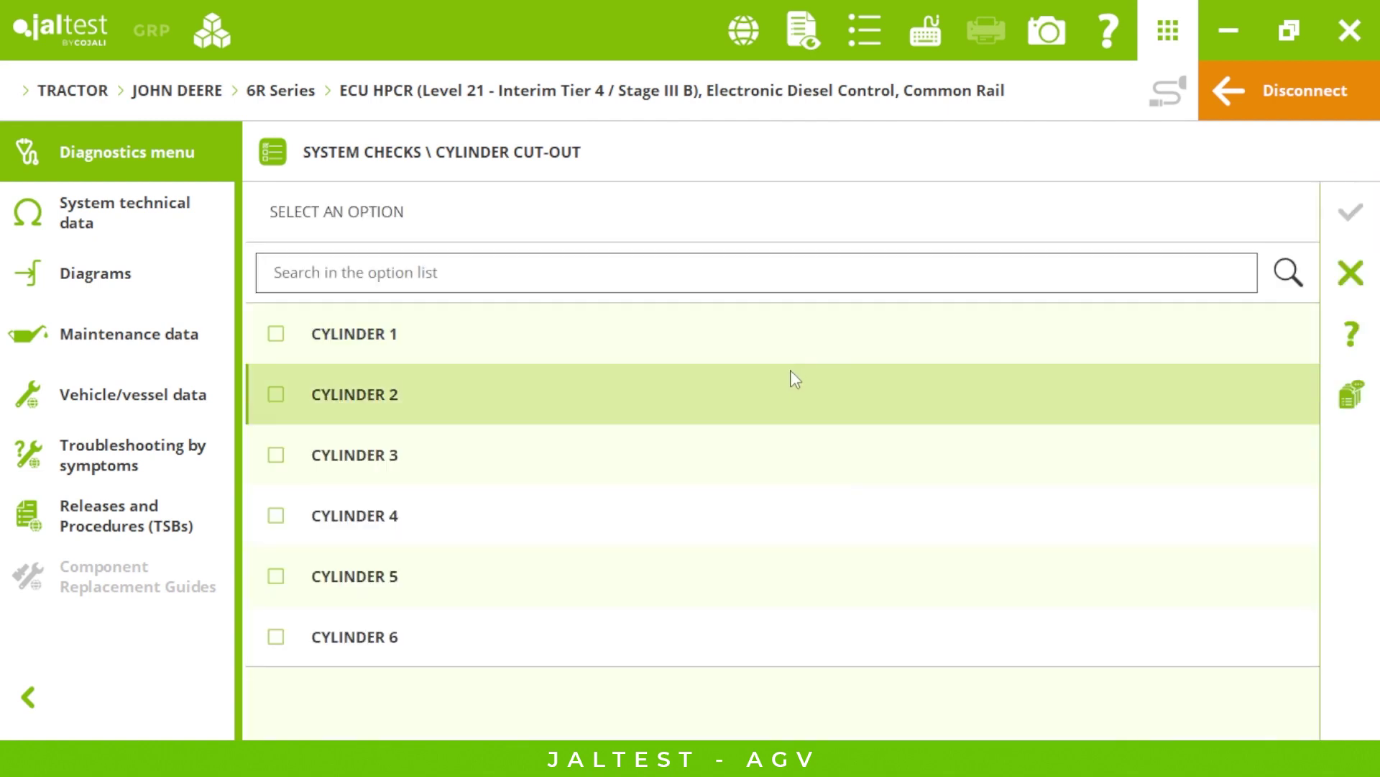
click(270, 338)
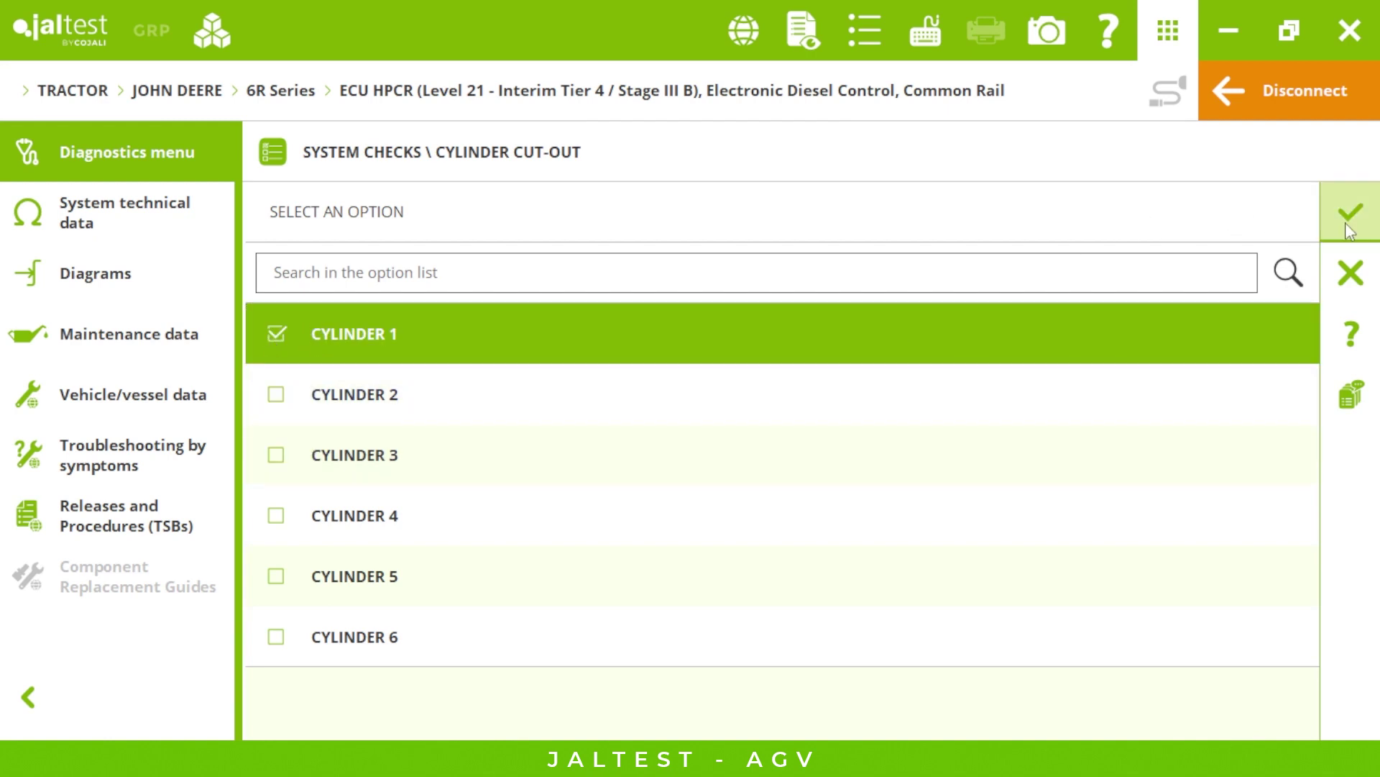
click(1348, 217)
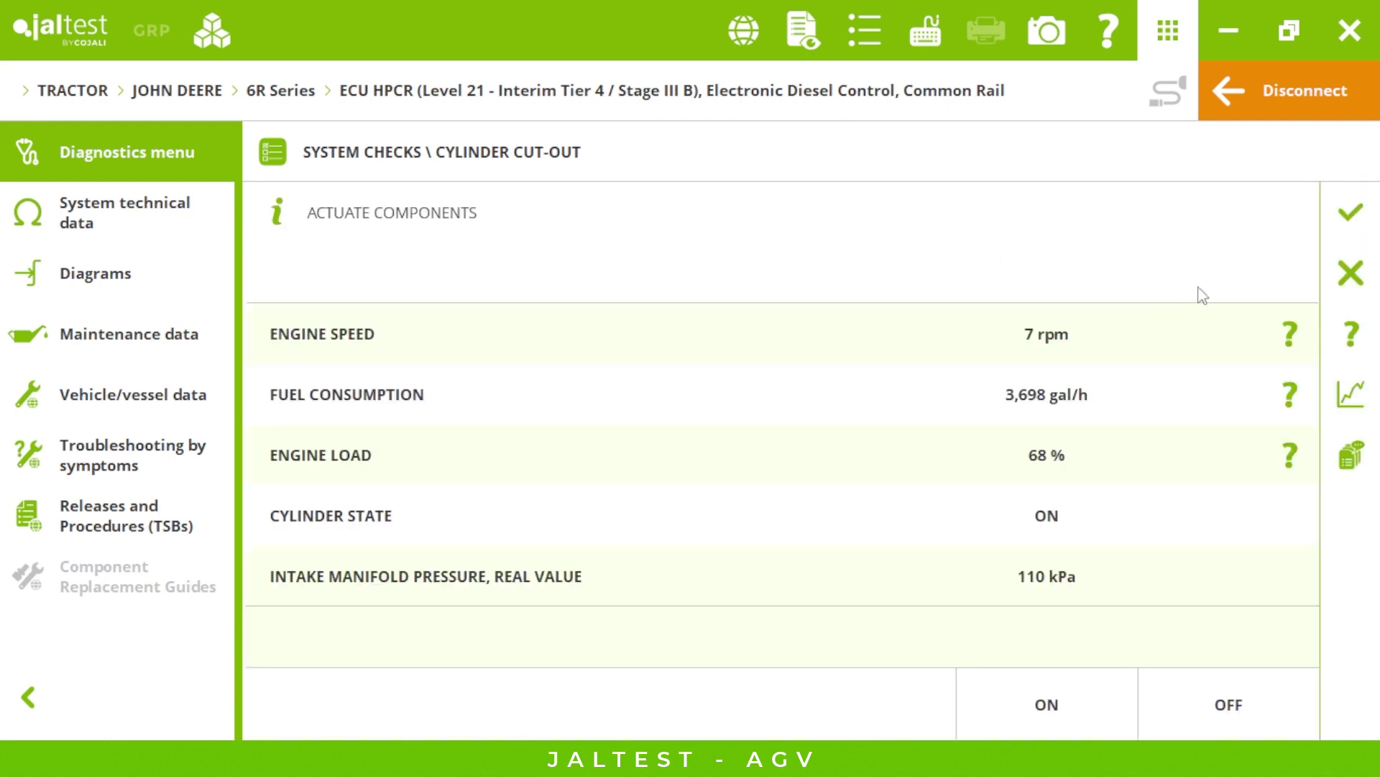
Chart engine speed, fuel consumption and load, then stop the cut-out and exit the test.
click(1344, 396)
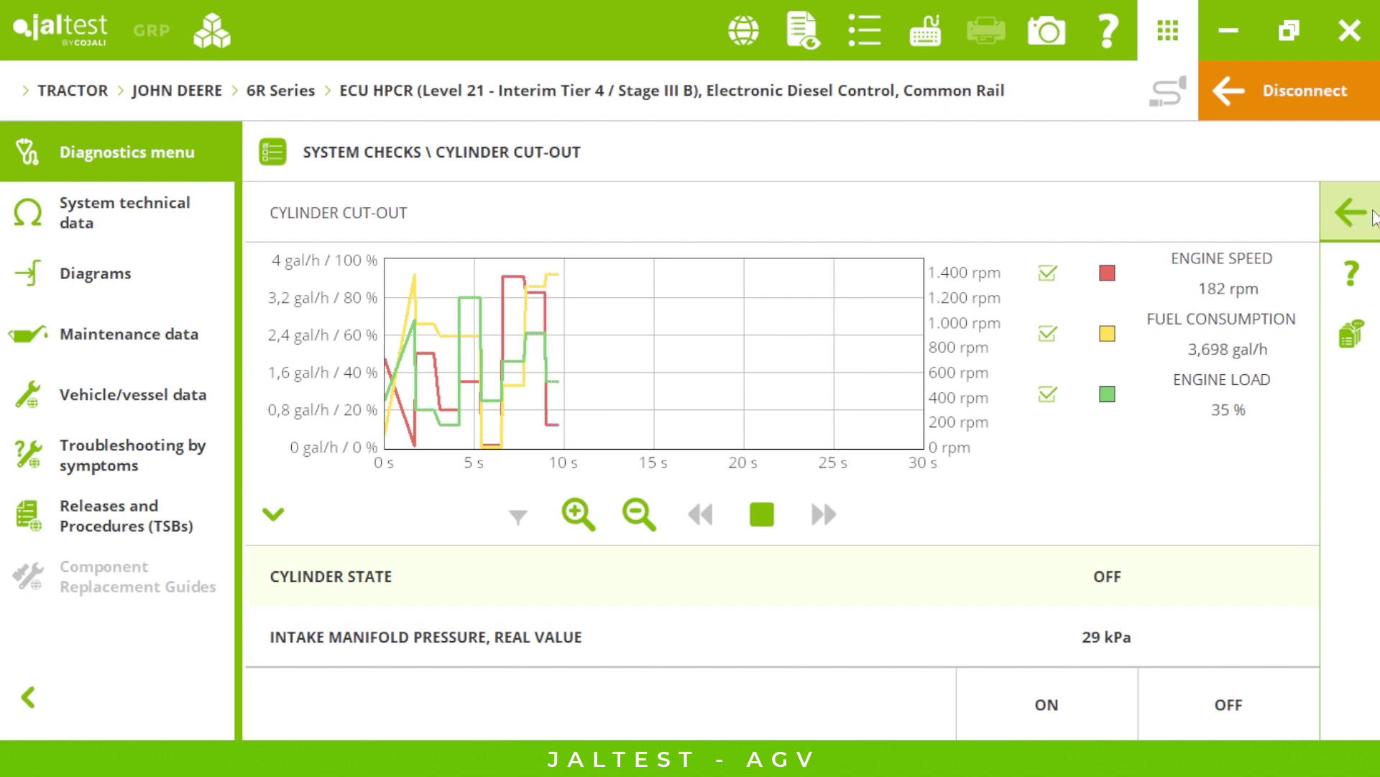
click(1372, 215)
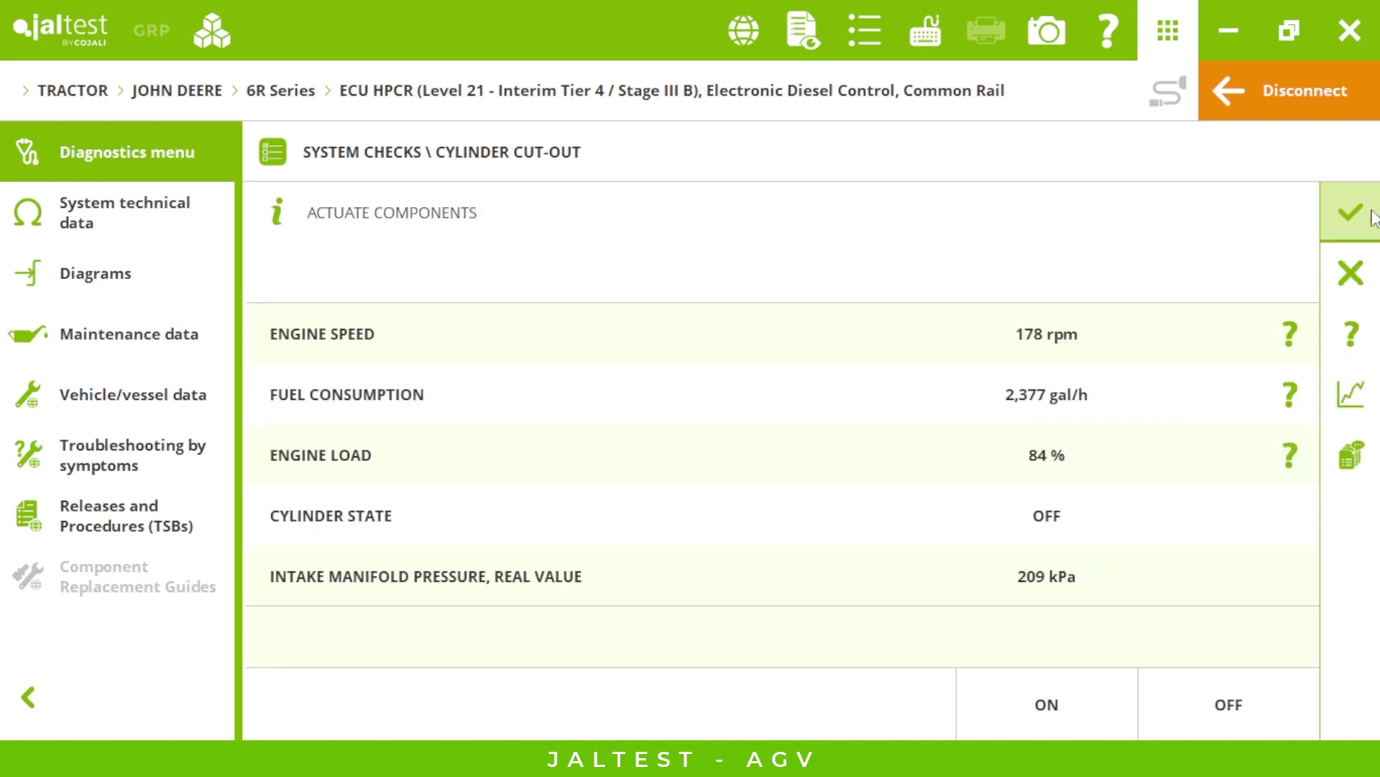
click(1363, 283)
click(1351, 292)
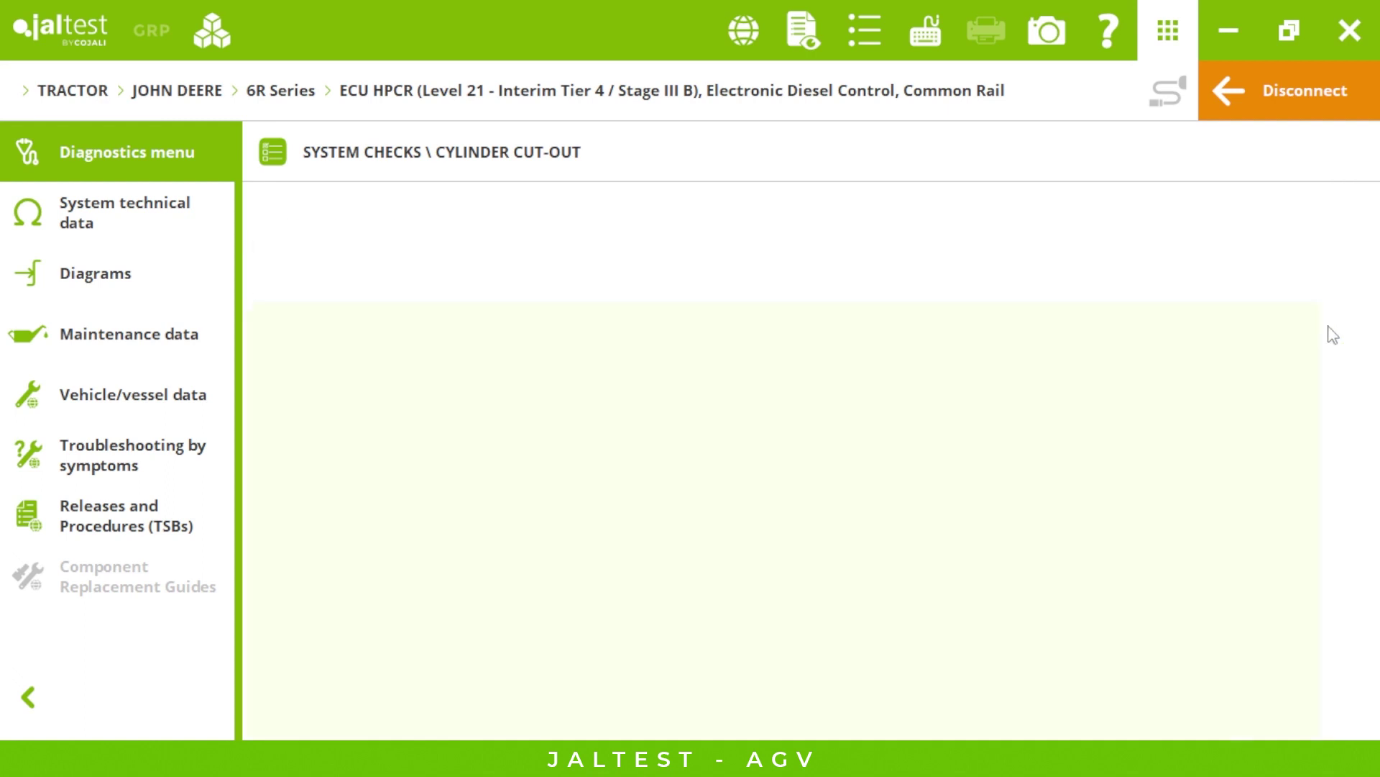